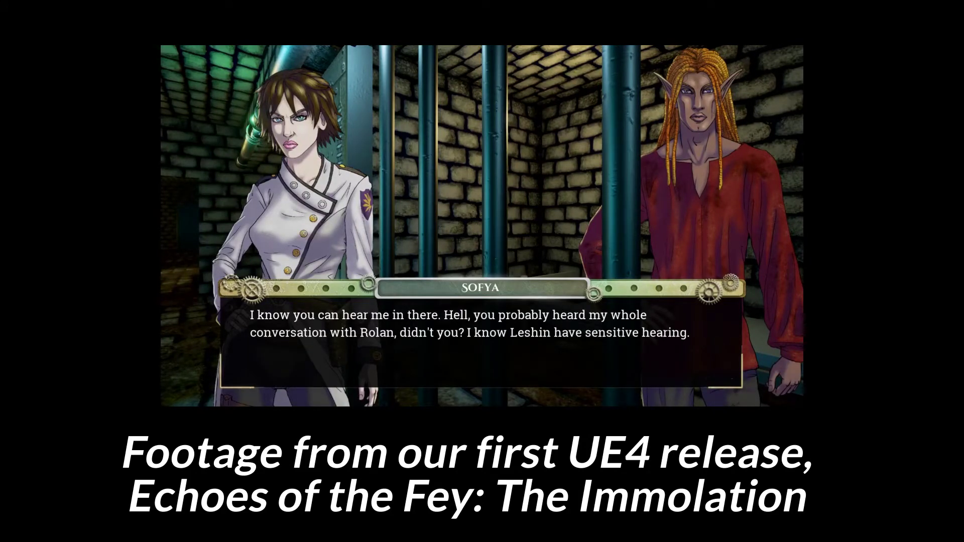
Step: Advance through five lines of the prison-scene dialogue between the two characters
key("space")
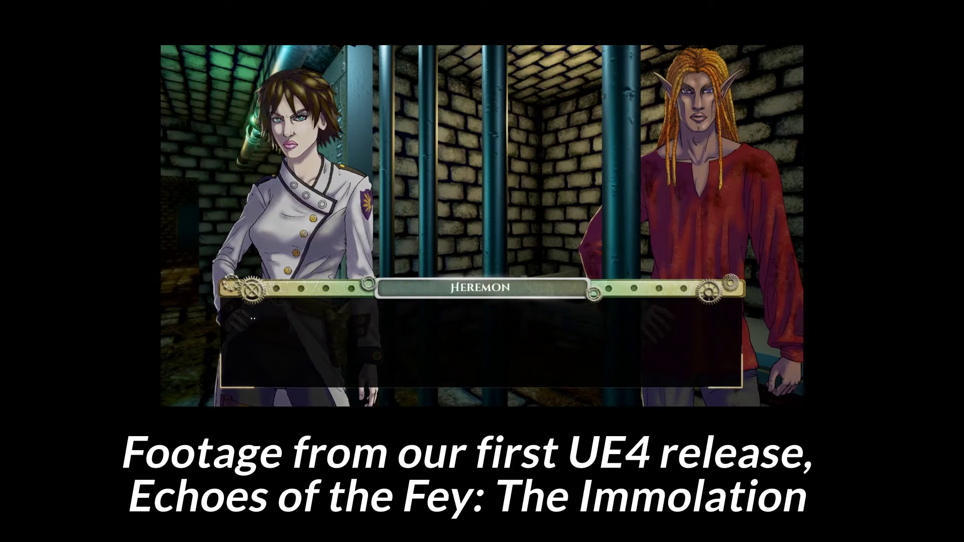
key("space")
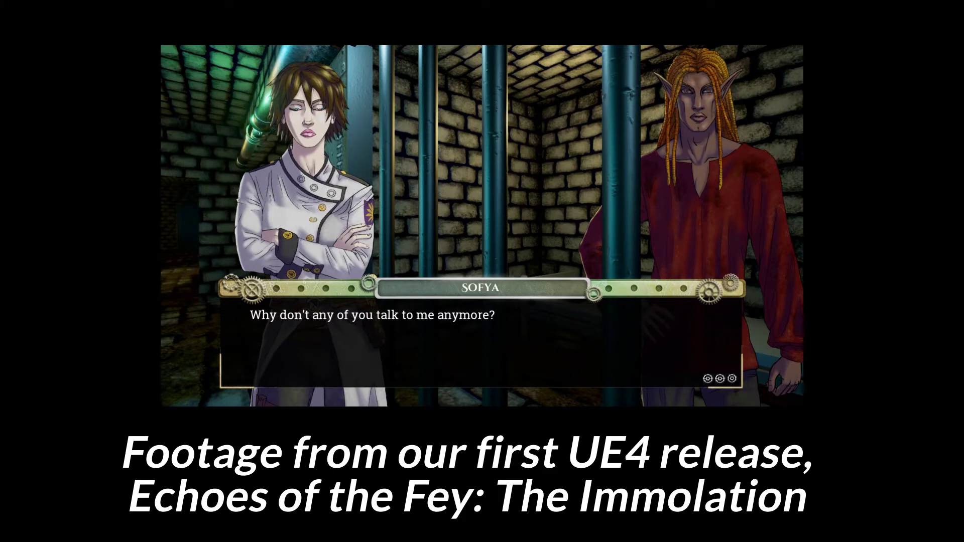
key("space")
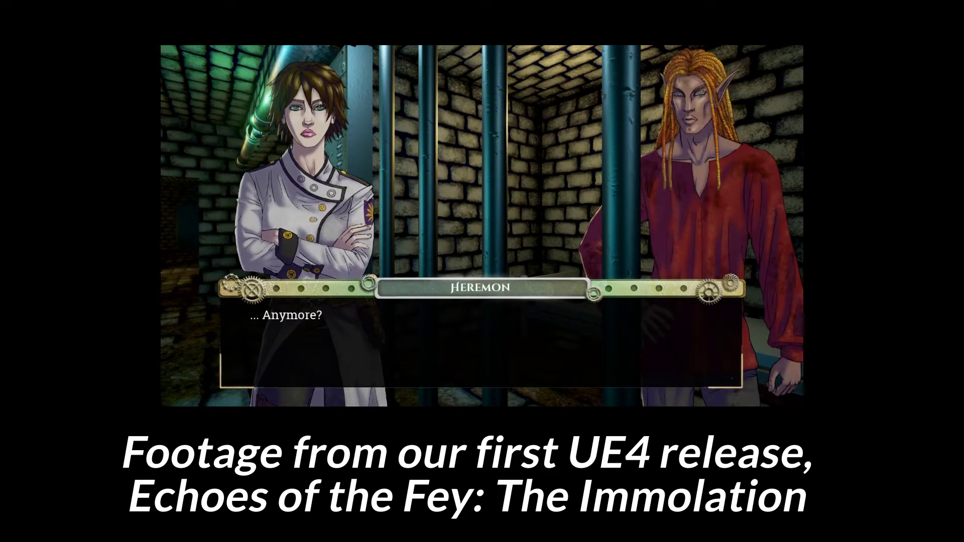
key("space")
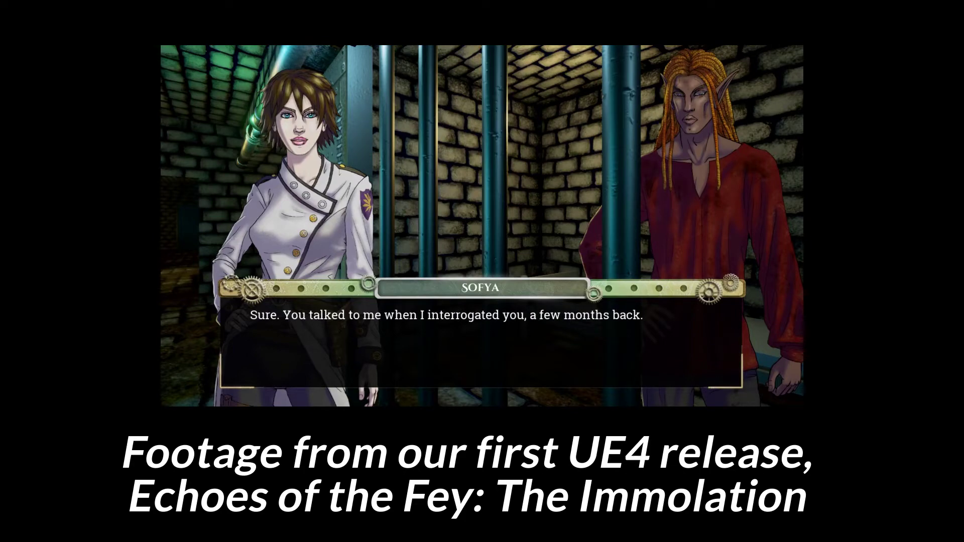
key("space")
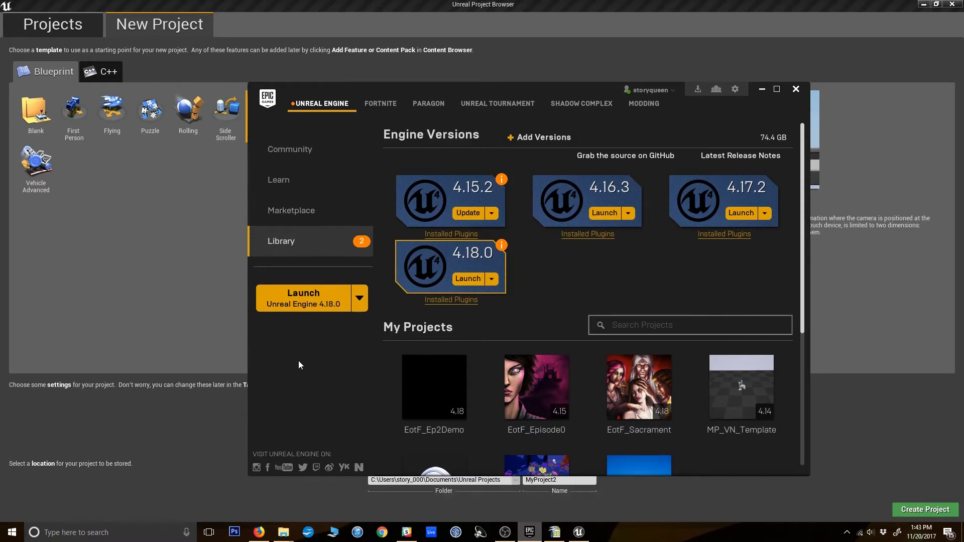
Step: Leave the launcher's Fortnite page and bring the Unreal Project Browser back
left_click(380, 103)
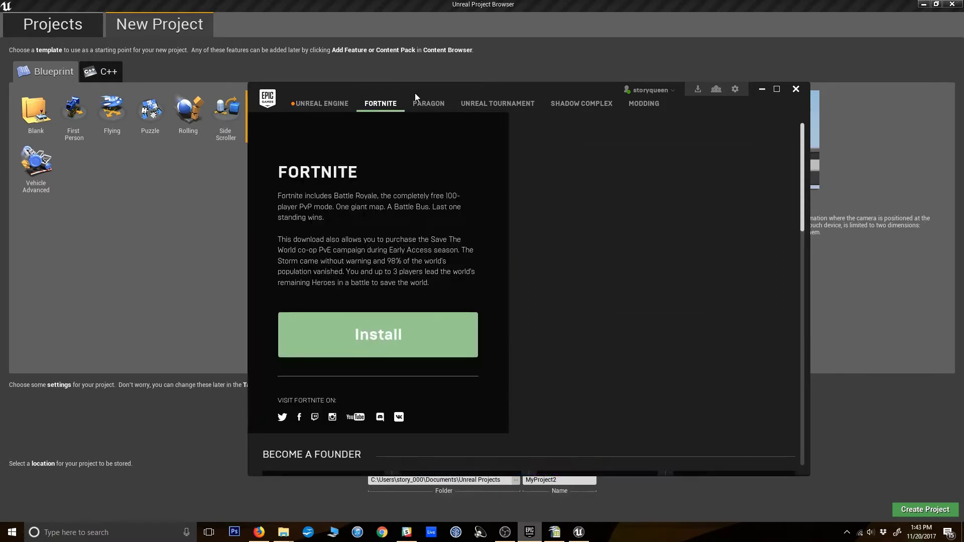
left_click(318, 106)
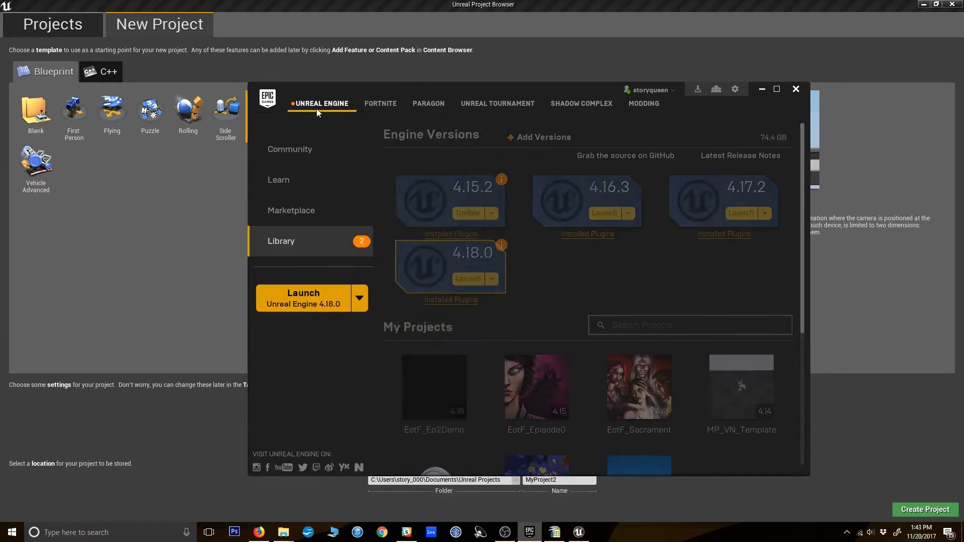
left_click(101, 288)
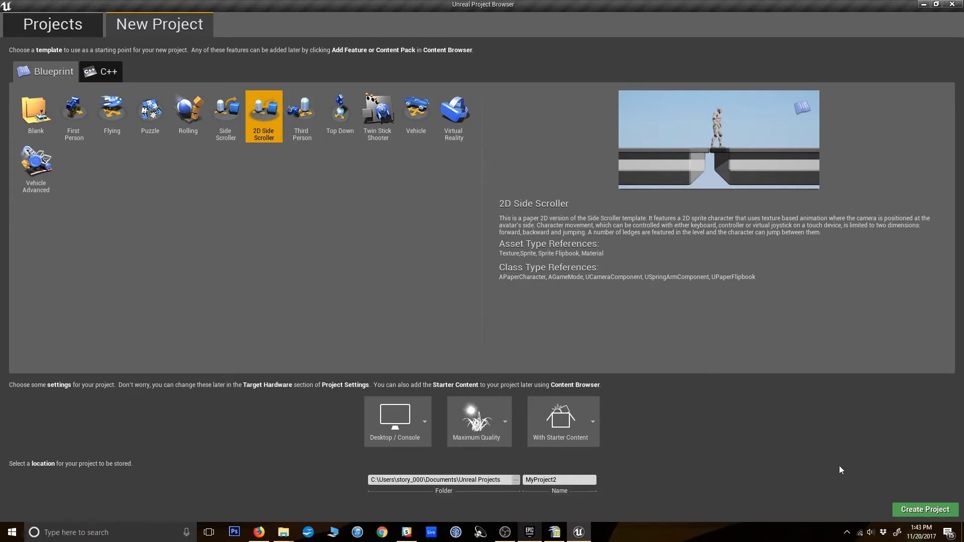
Step: Name the 2D Side Scroller project VNTutorial and create it
left_click(563, 480)
left_click_drag(563, 480, 530, 479)
key("BackSpace")
type("VNTutorial")
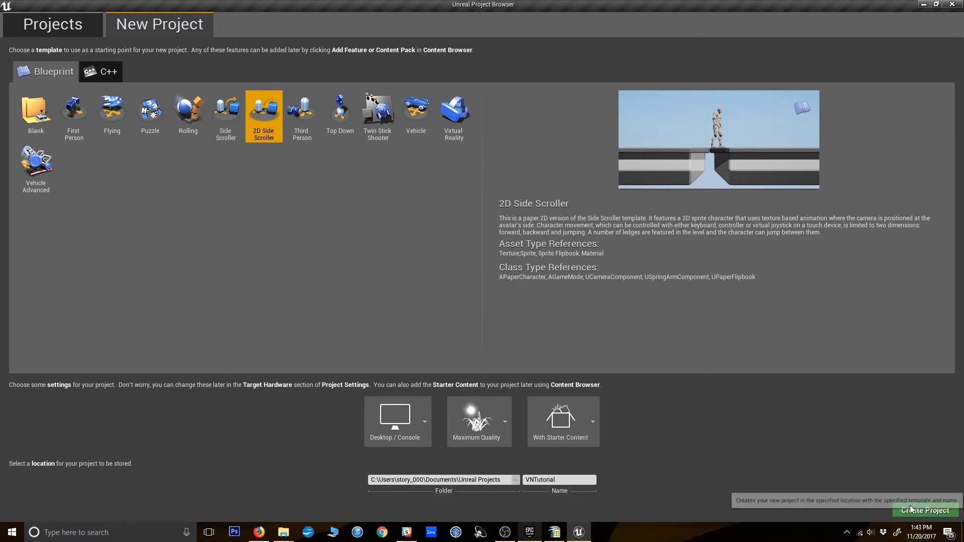
left_click(925, 509)
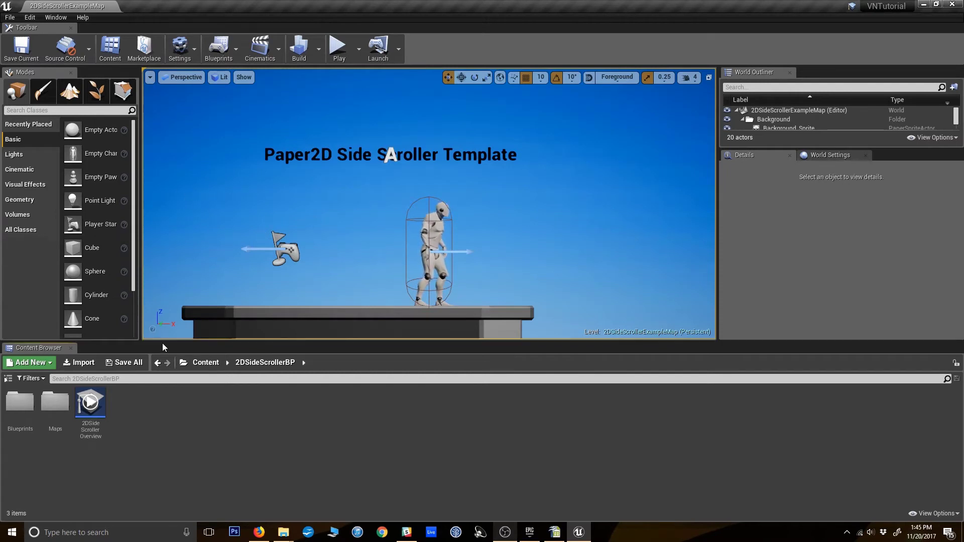
Step: Inspect the 2DSideScrollerExampleMap and its 2DSideScrollerCharacter, then open the Blueprints folder
scroll(522, 279, "down", 10)
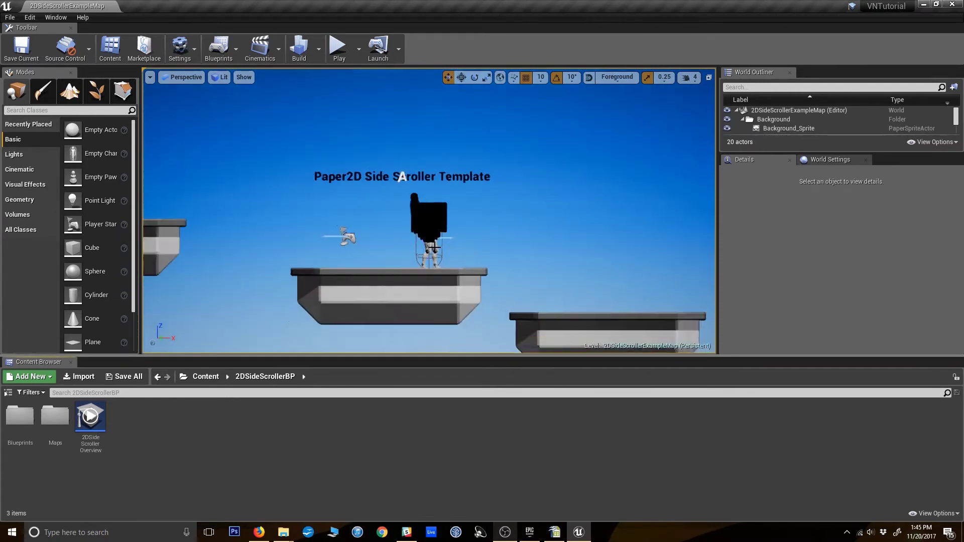
right_click_drag(333, 216, 473, 206)
left_click(420, 281)
right_click_drag(420, 281, 452, 251)
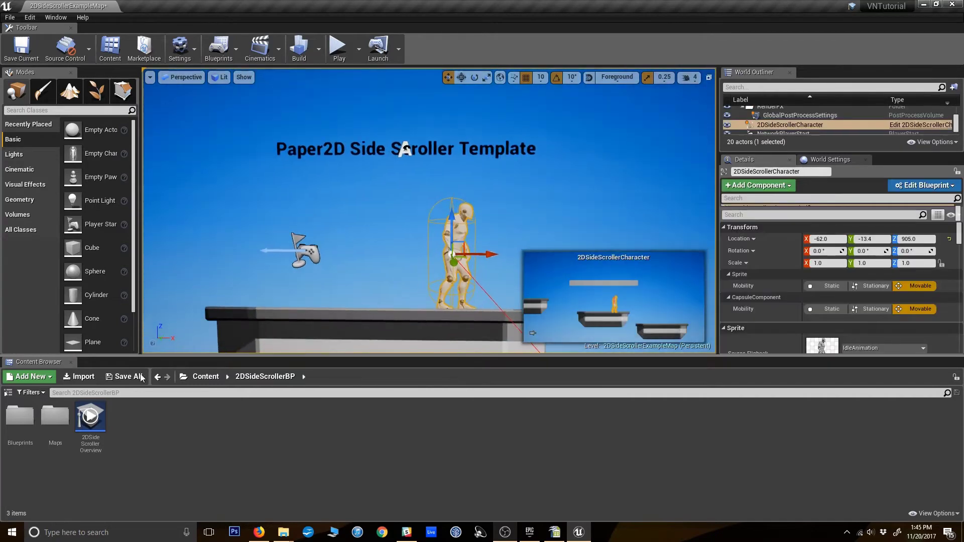
double_click(21, 417)
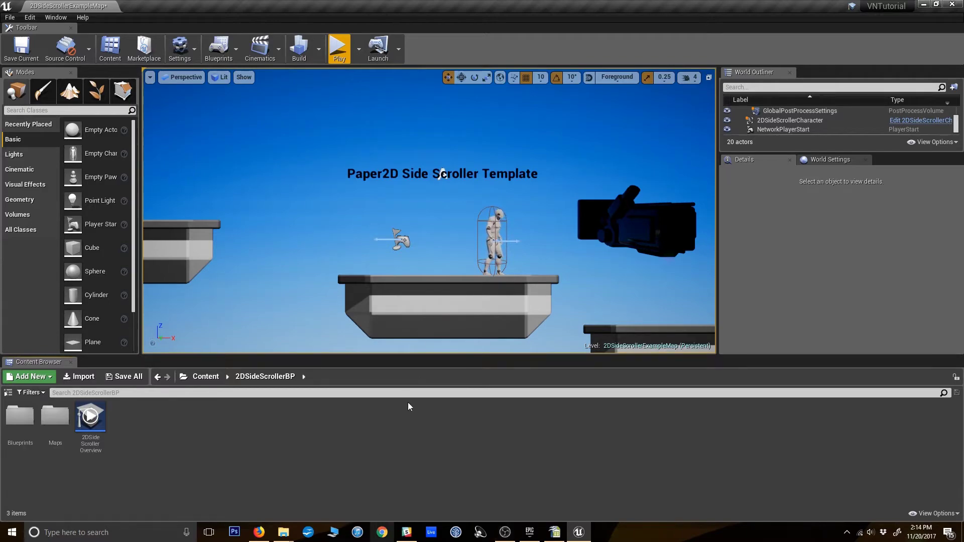
Step: Turn on automatic text wrapping for the Text column E in Scene2_youth
left_click(554, 534)
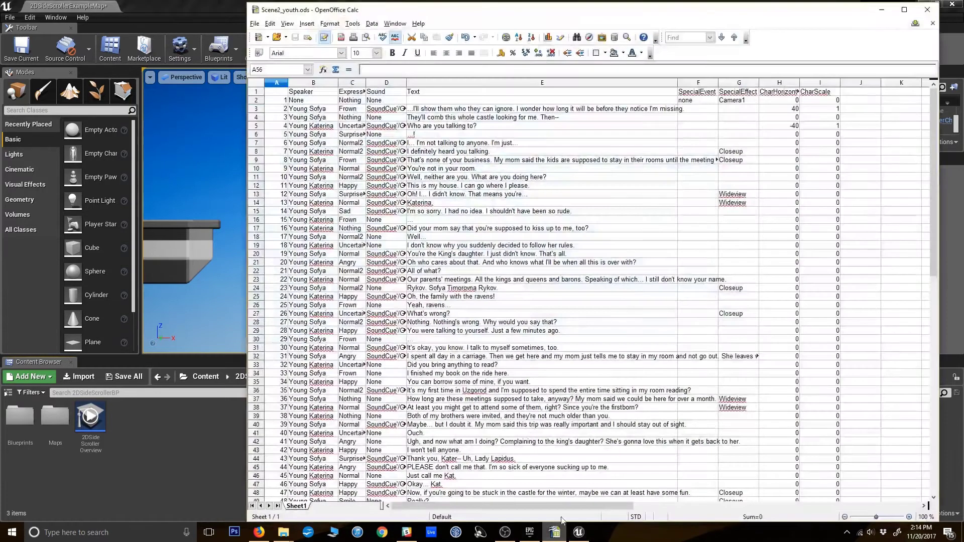
left_click_drag(537, 18, 529, 17)
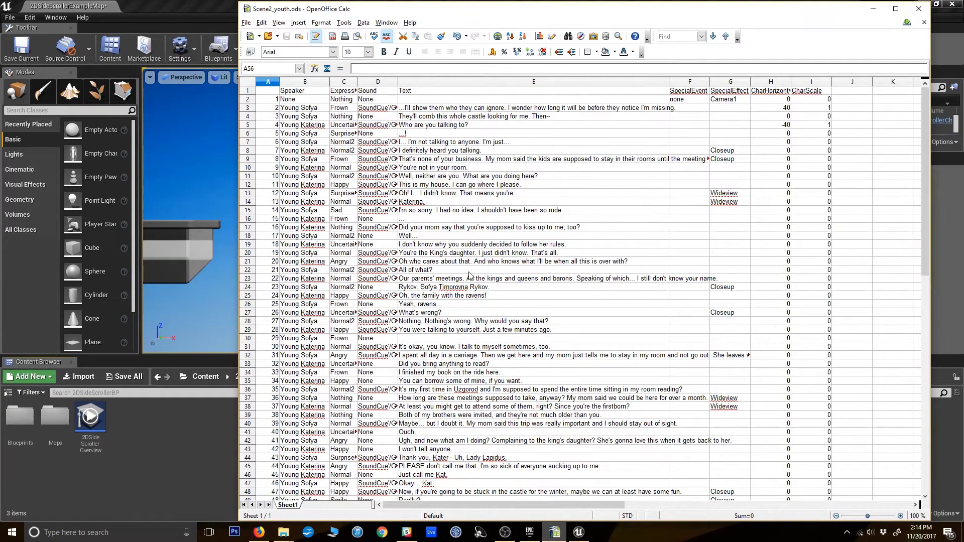
left_click(436, 81)
right_click(436, 81)
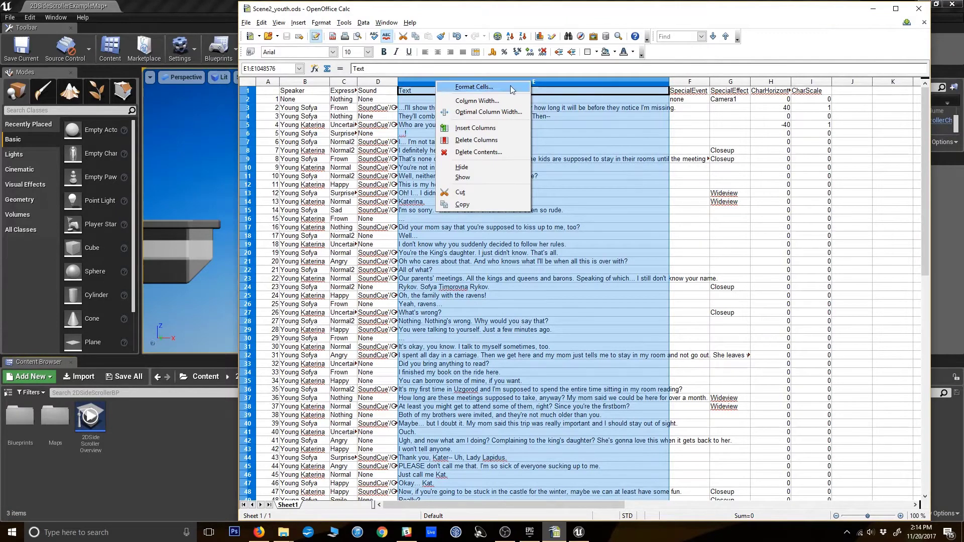
left_click(344, 129)
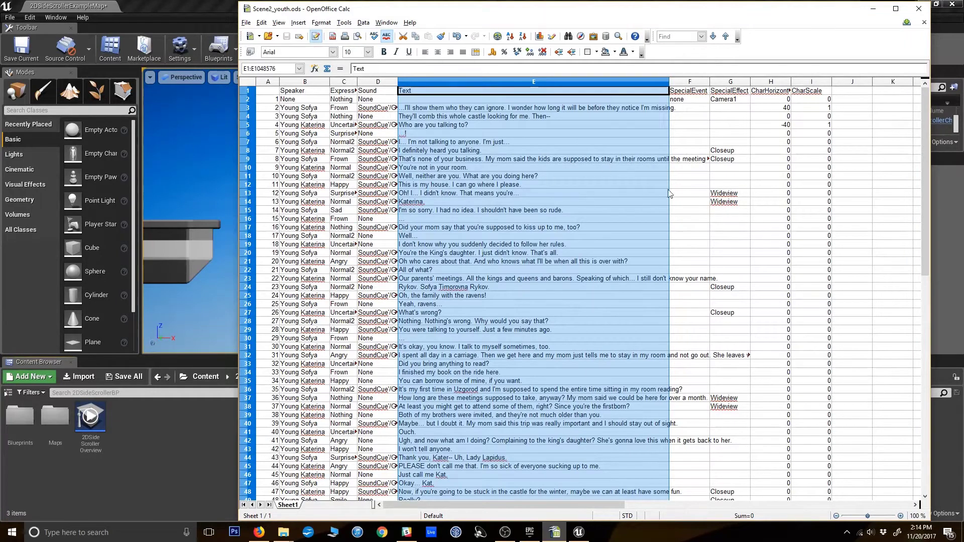
left_click(605, 134)
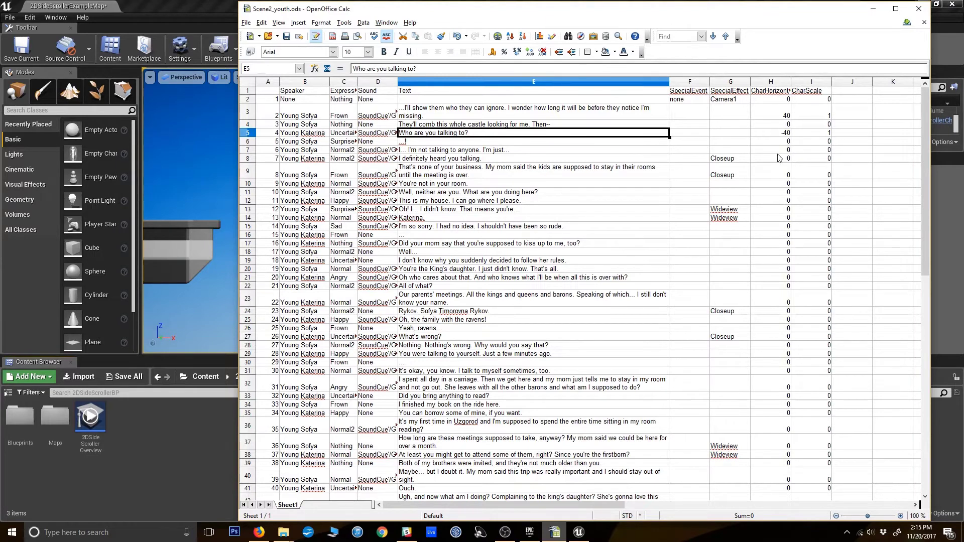
left_click(326, 176)
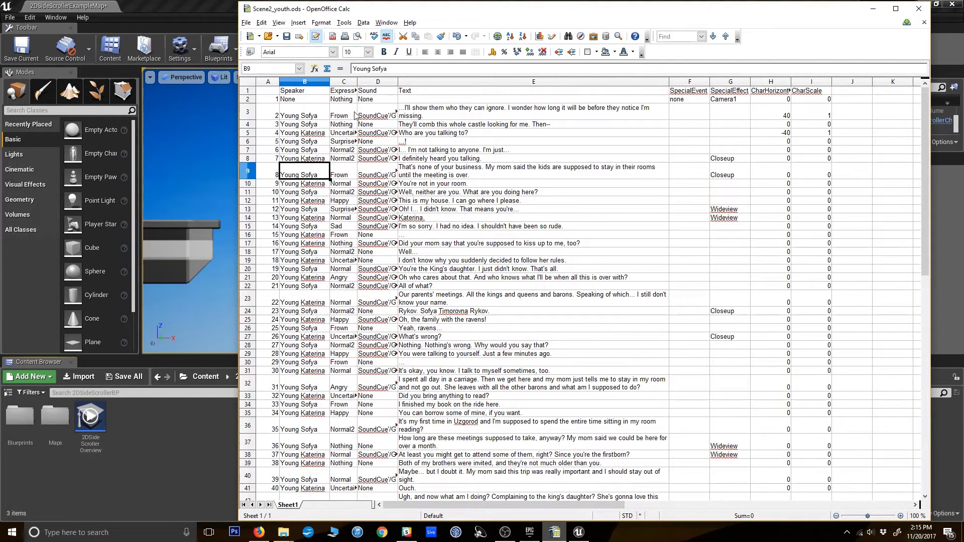
Step: Widen column D so the start of each SoundCue path is readable
left_click_drag(398, 81, 550, 82)
left_click(403, 220)
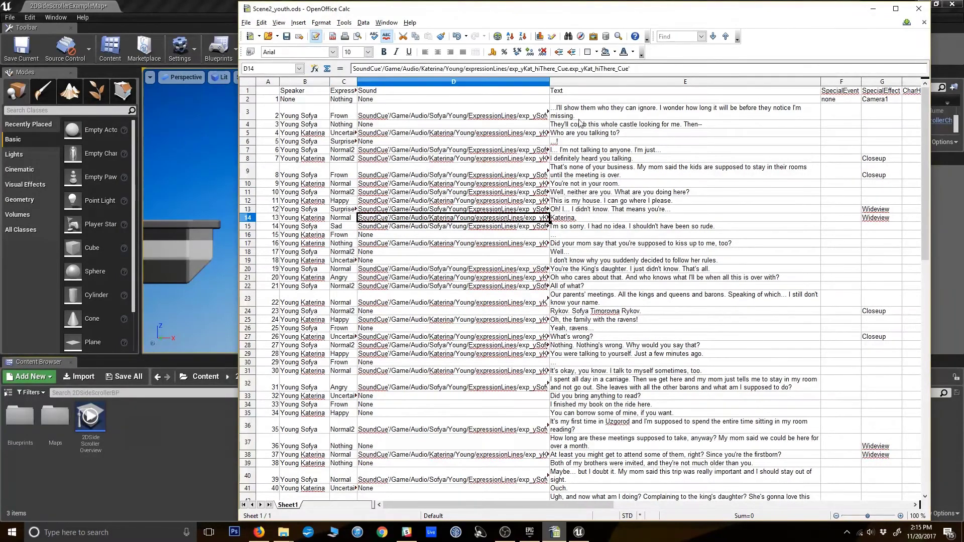
left_click_drag(549, 82, 429, 82)
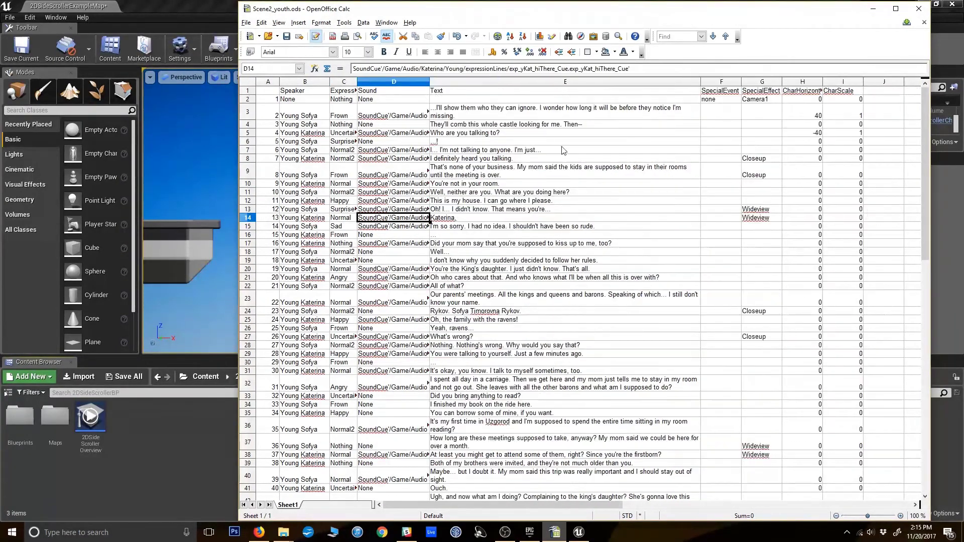
left_click(569, 194)
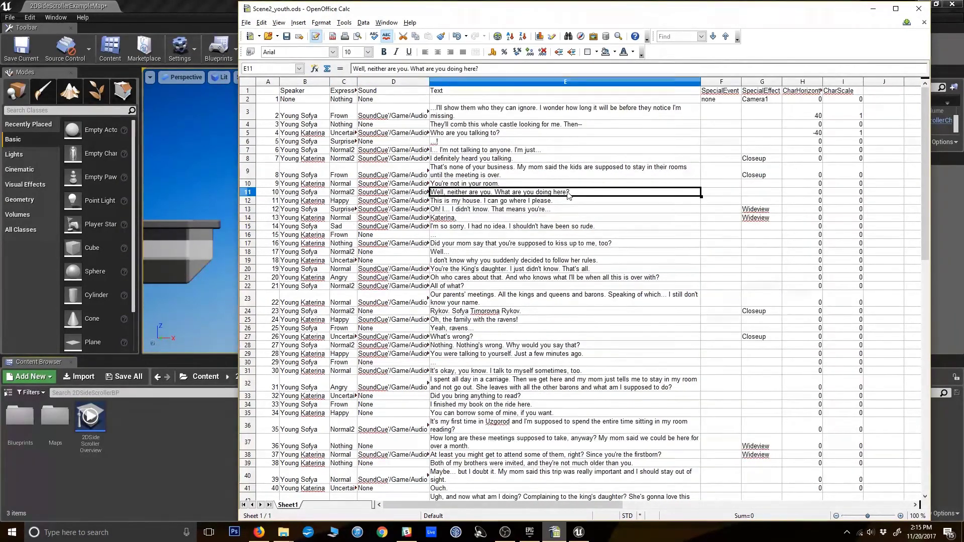
Step: Inspect the SpecialEvent, SpecialEffect and CharHorizontal columns, including H3 40 and H5 -40
left_click(715, 94)
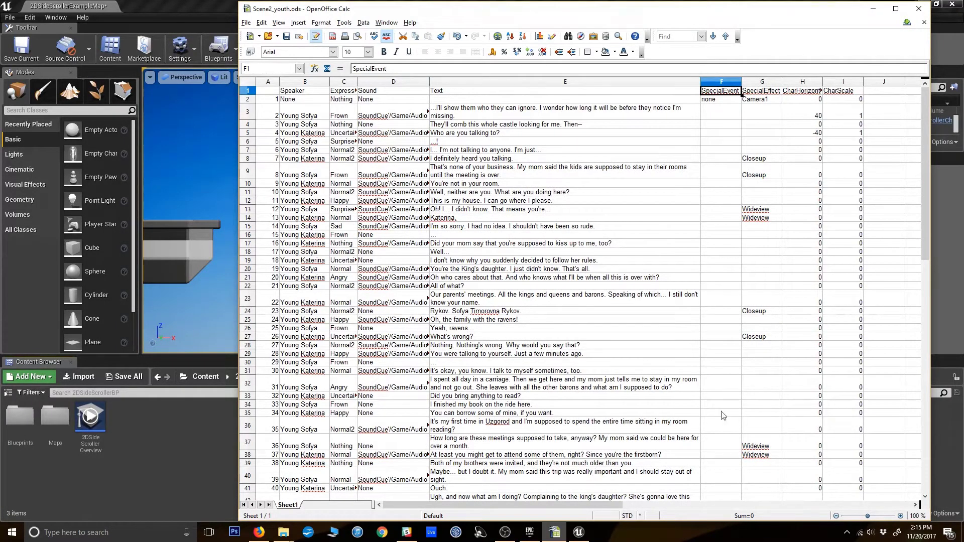
left_click(762, 82)
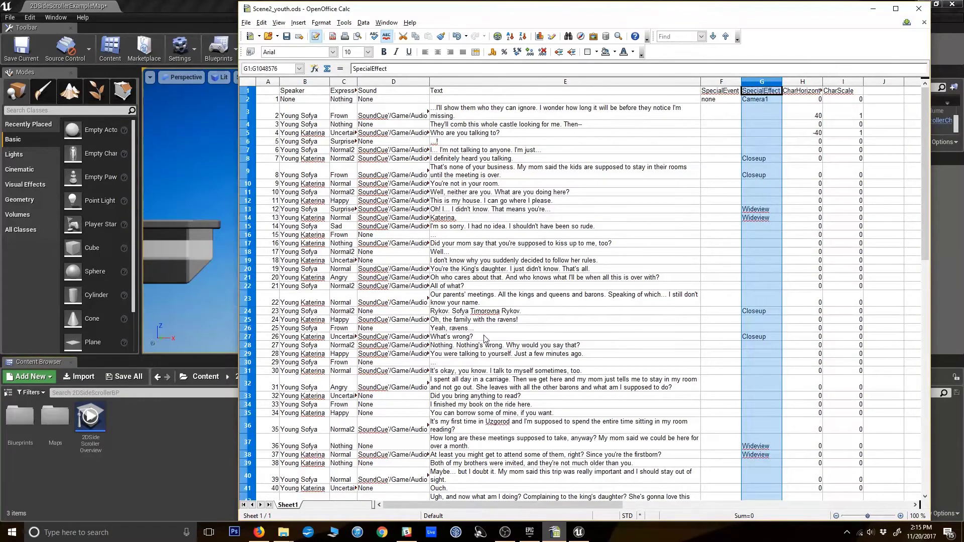
left_click(757, 219)
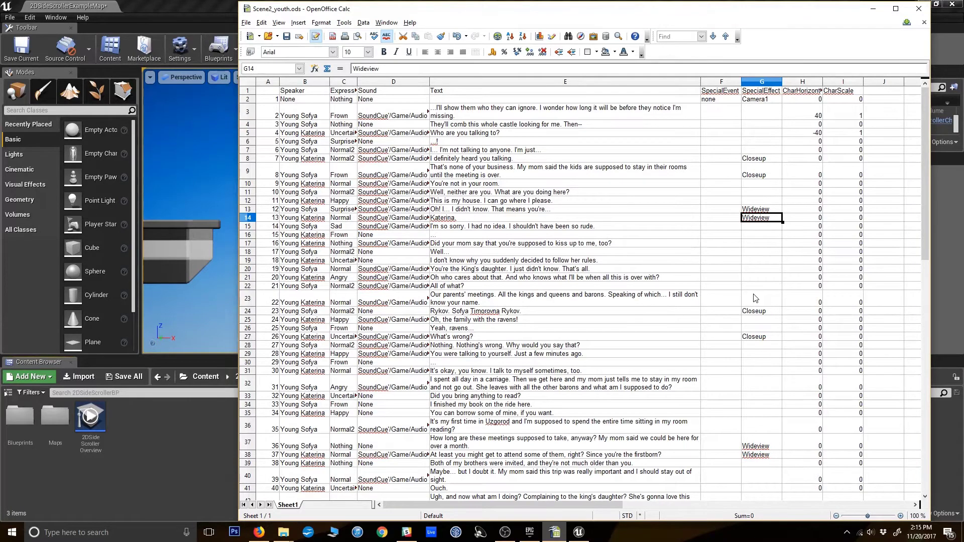
left_click(809, 81)
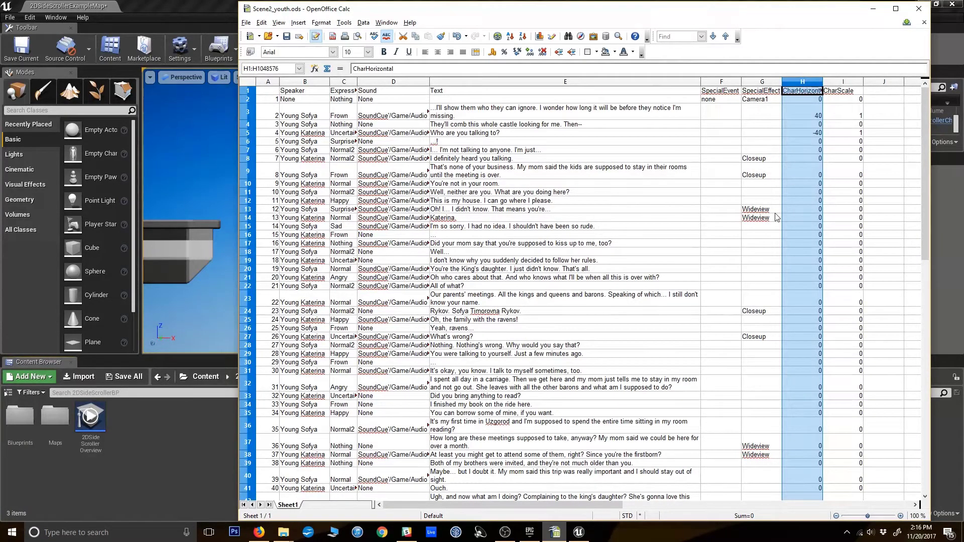
left_click(809, 132)
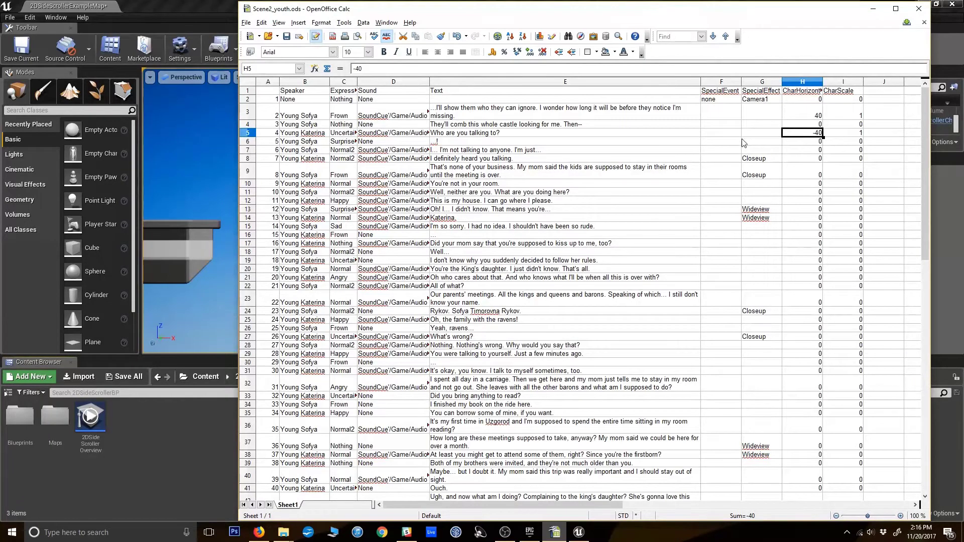
left_click(817, 115)
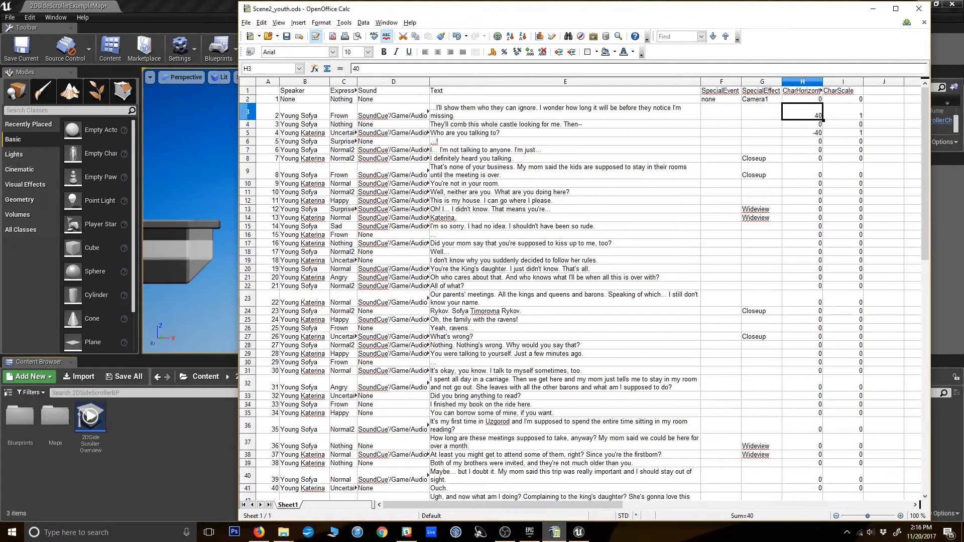
Step: Create a blank Untitled 1 spreadsheet and move Scene2_youth to the lower right
left_click(246, 23)
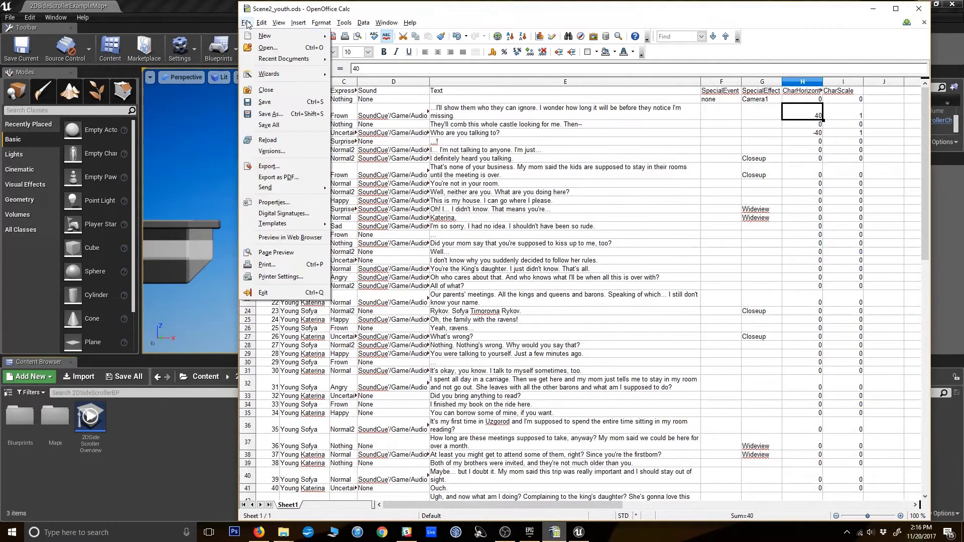
mouse_move(282, 36)
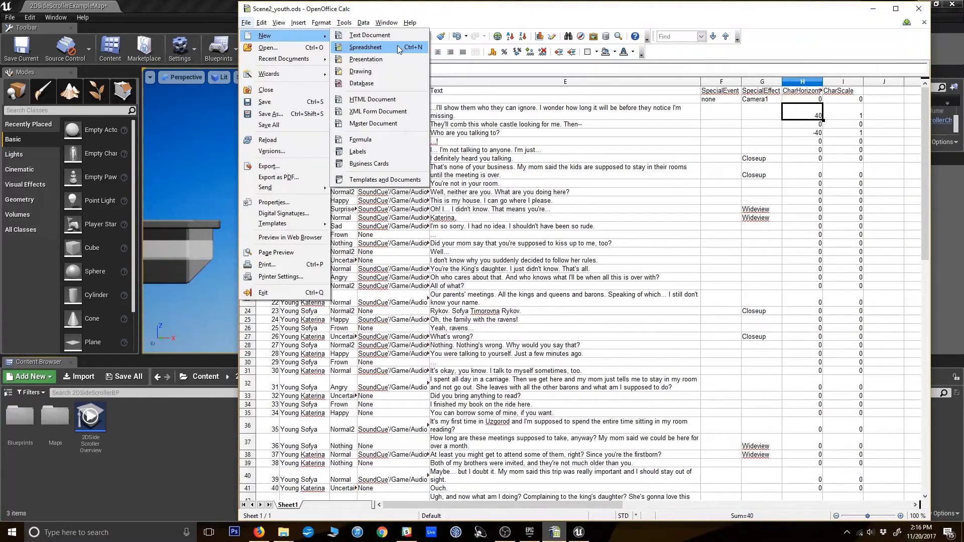
left_click(398, 47)
left_click(578, 533)
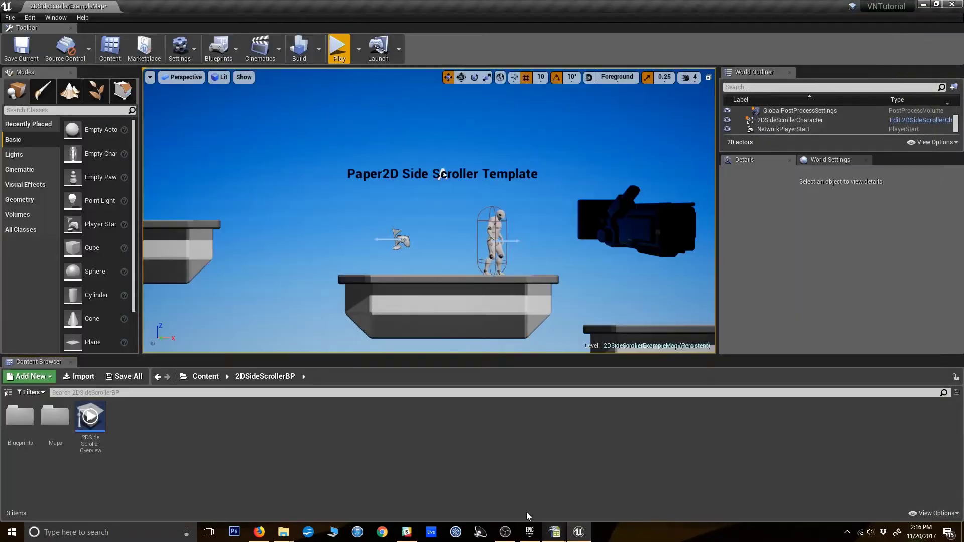
mouse_move(554, 533)
left_click(595, 487)
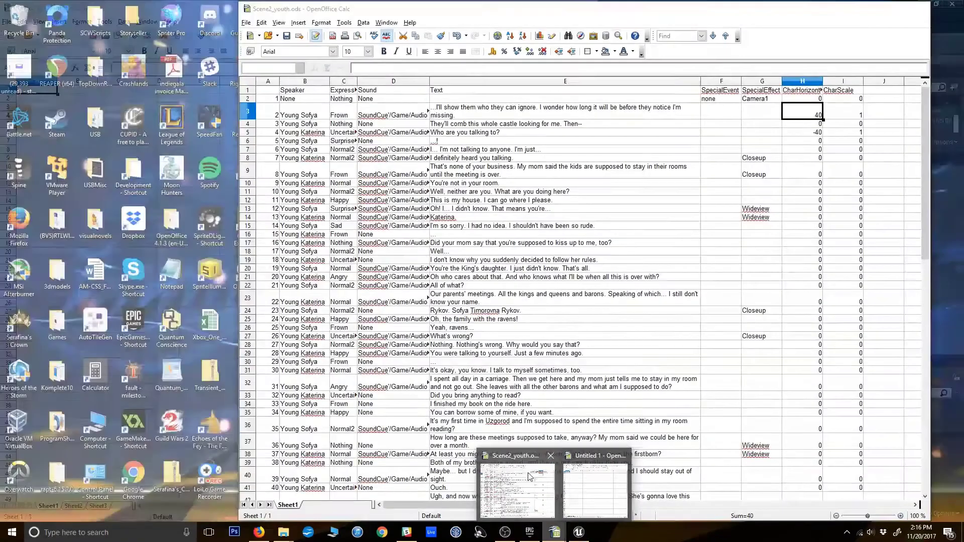
left_click(518, 490)
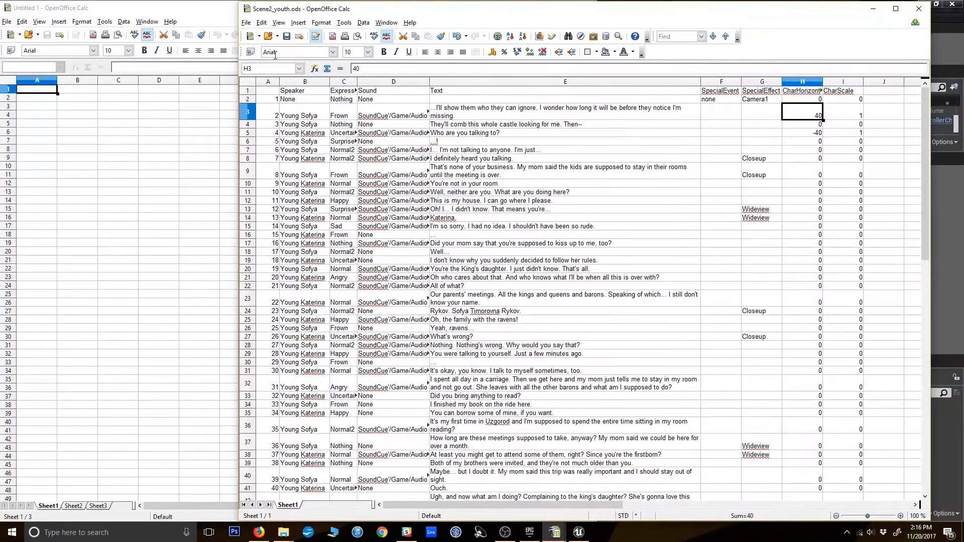
left_click_drag(275, 13, 474, 196)
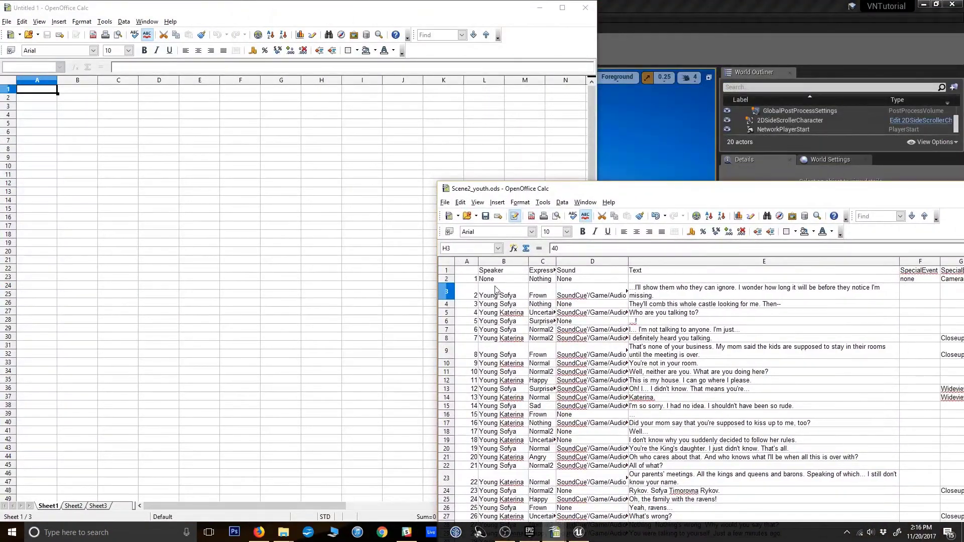
left_click(26, 94)
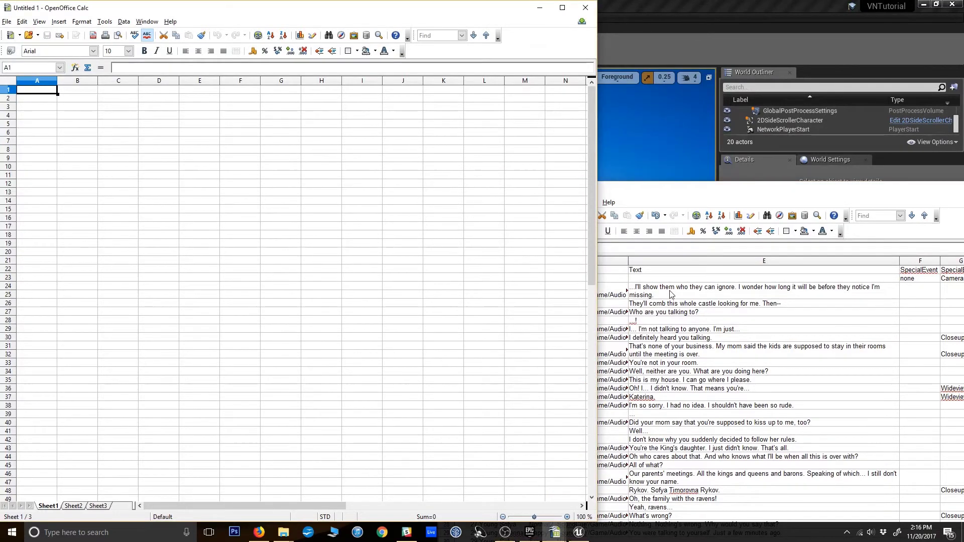
Step: Check the row-number formulas in Scene2_youth's column A and narrow that column
left_click(674, 294)
left_click(459, 296)
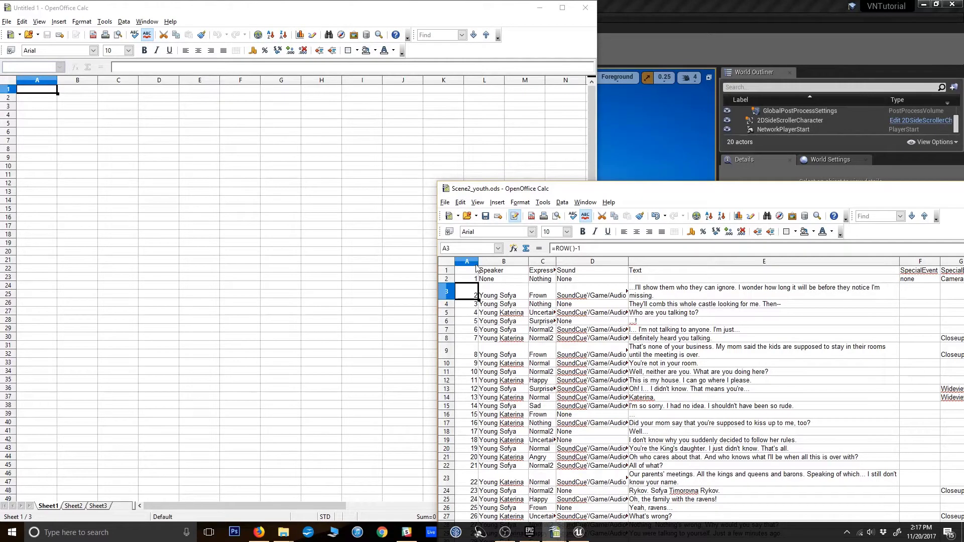
left_click_drag(479, 263, 473, 263)
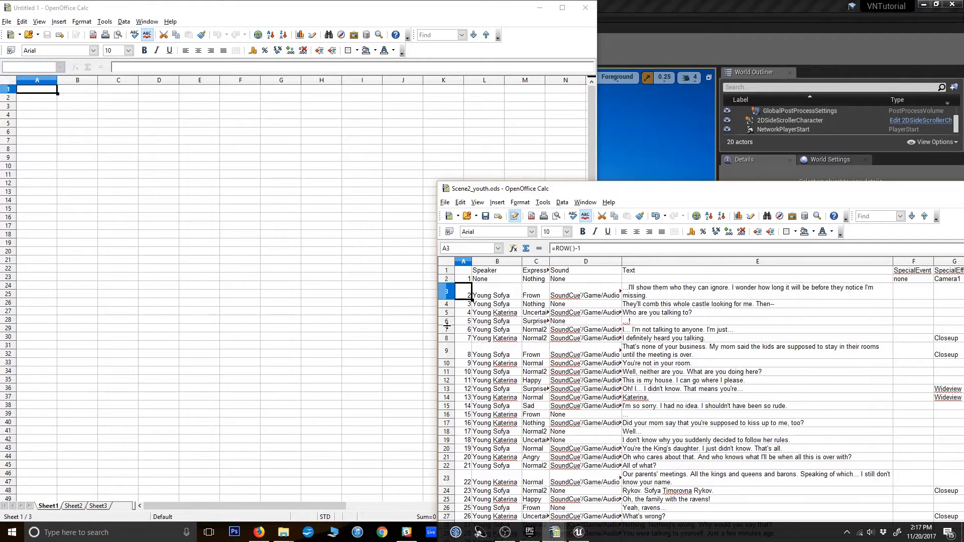
left_click(466, 306)
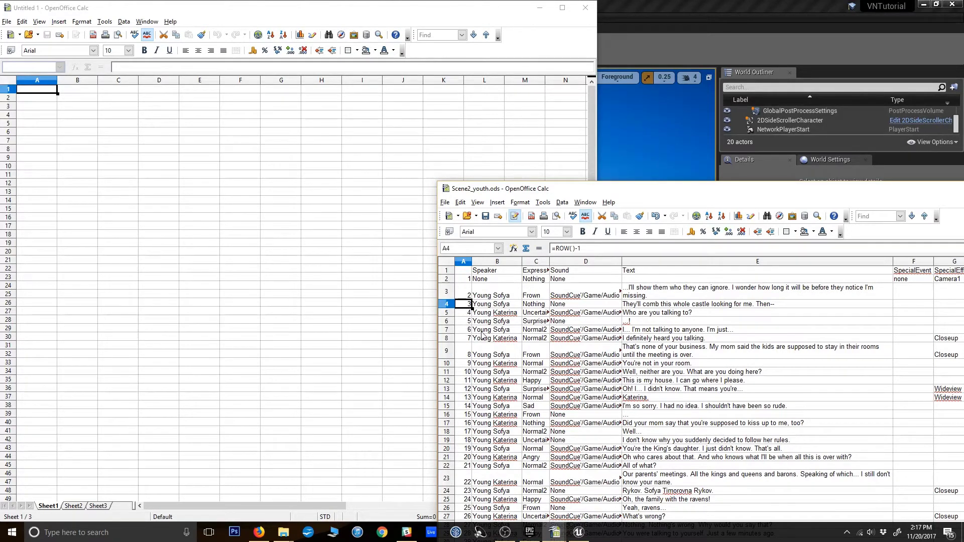
left_click(464, 282)
Step: Enter the Speaker header in B1, consulting the reference sheet's layout
left_click(36, 97)
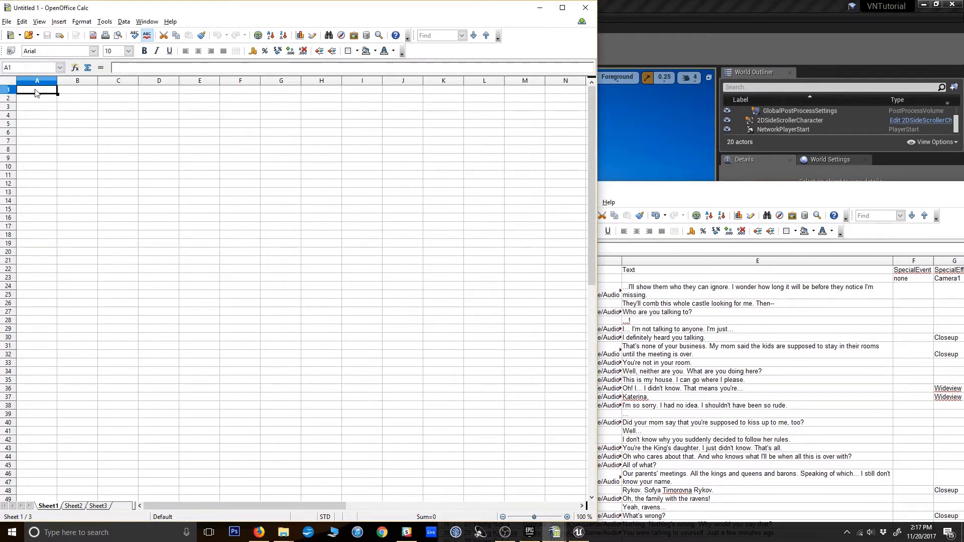
left_click(649, 353)
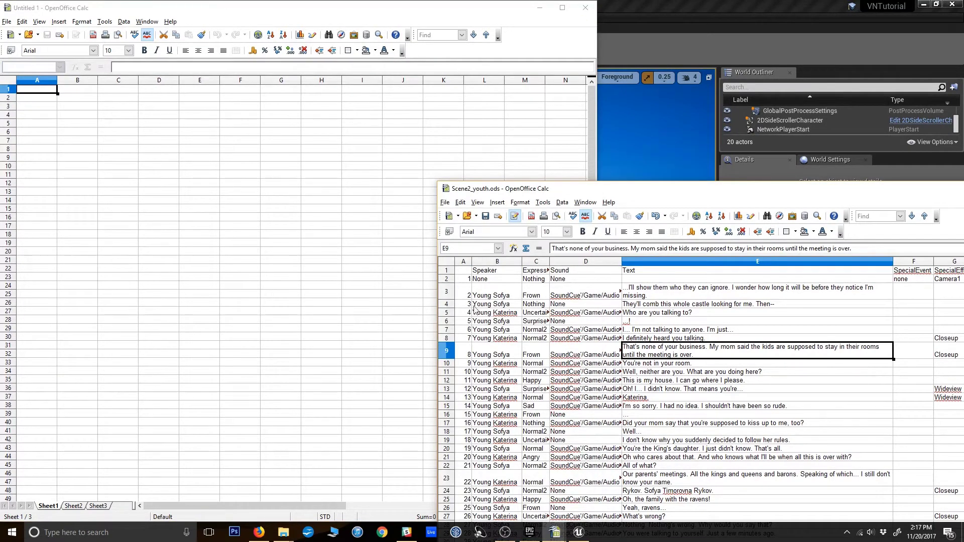
left_click(79, 91)
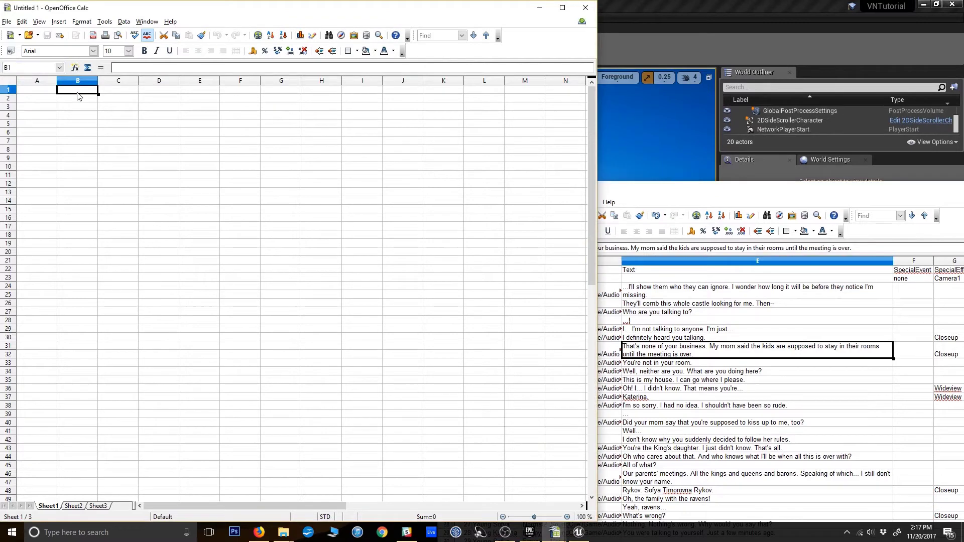
type("Speaker")
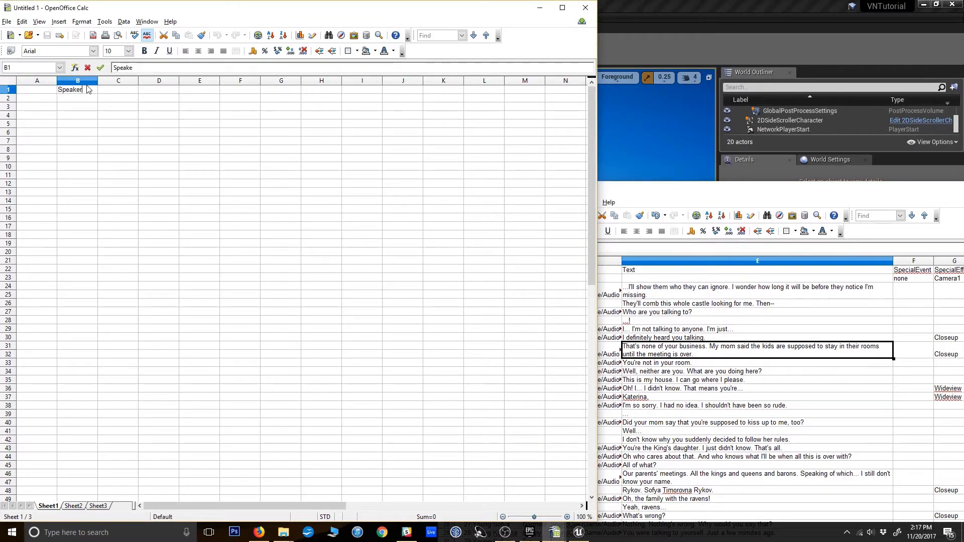
key("Tab")
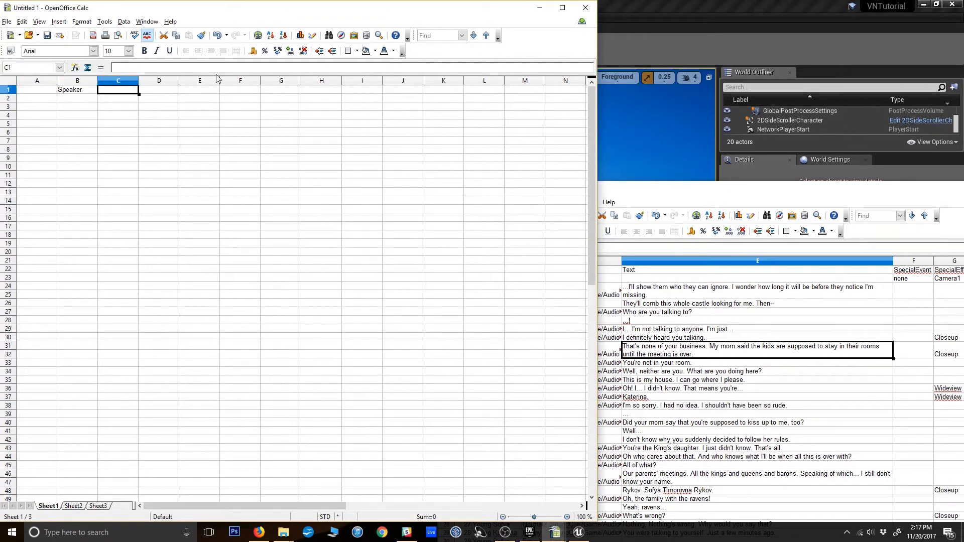
left_click(653, 380)
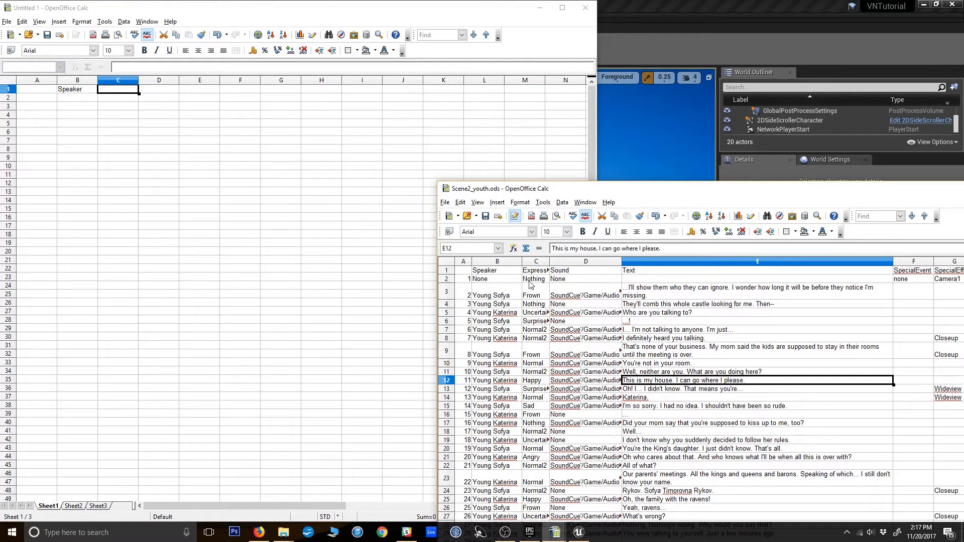
left_click(531, 307)
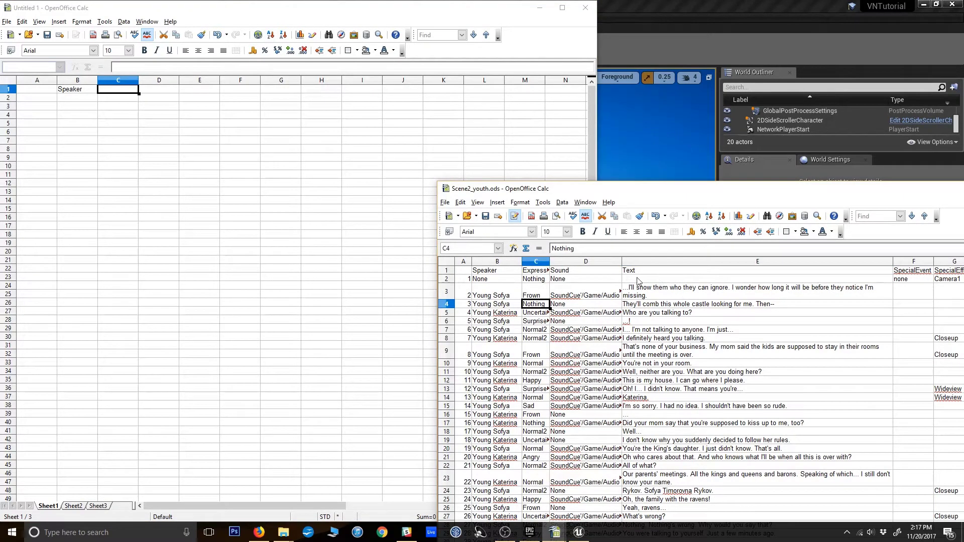
Step: Add the Text header in C1 and CharPosition in D1
left_click(119, 92)
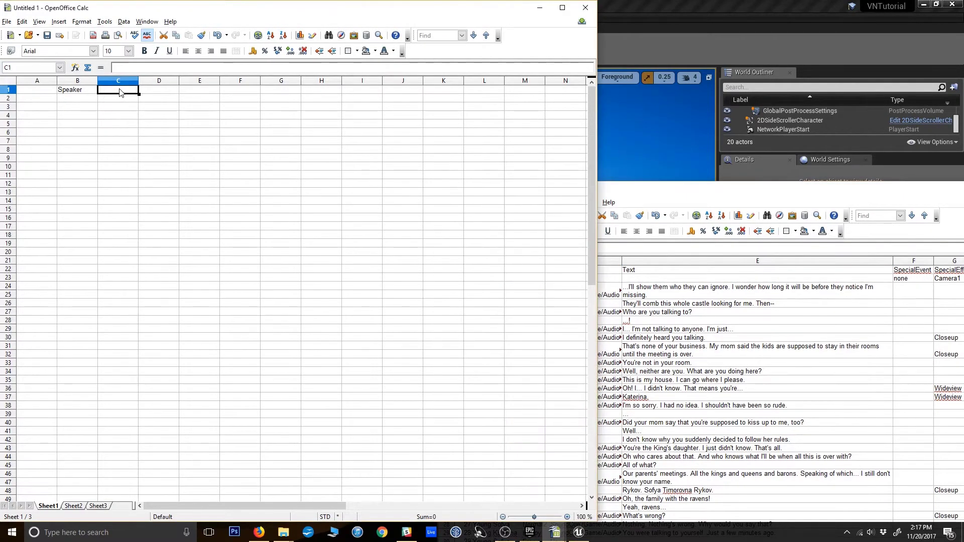
type("Text")
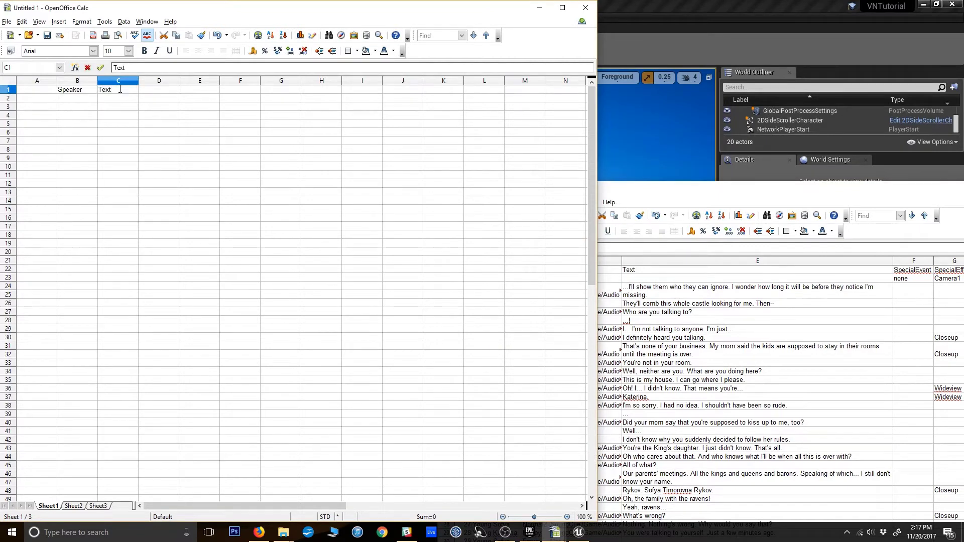
key("Return")
key("Up")
key("Right")
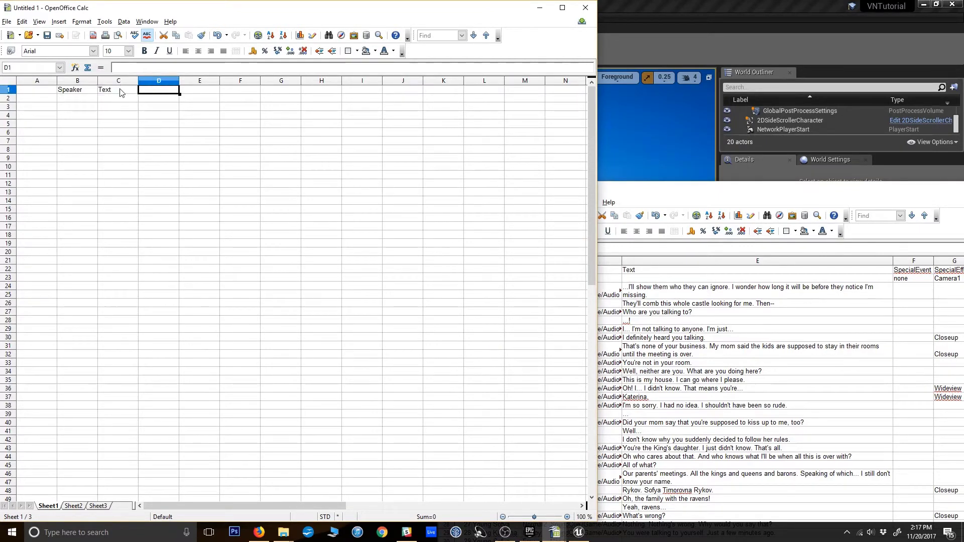
type("CharPosition")
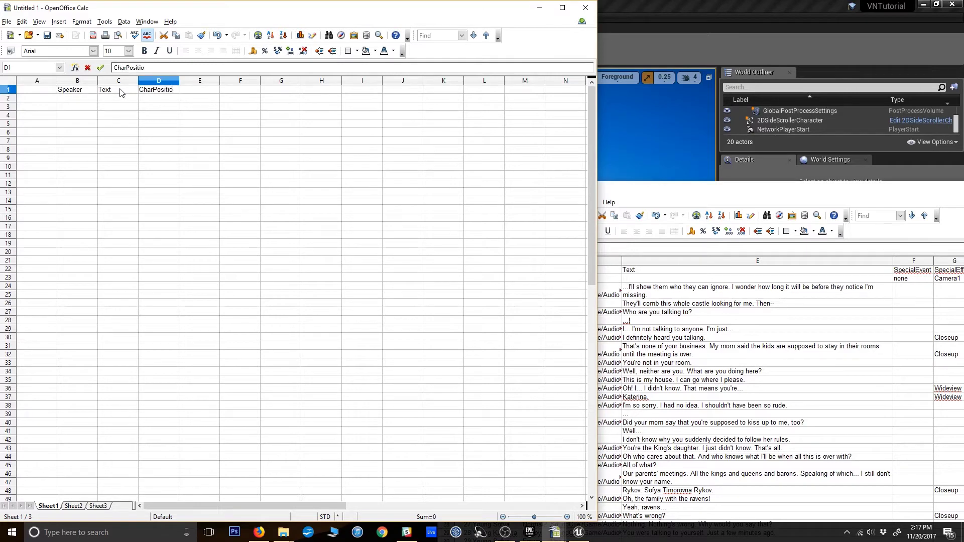
key("Return")
Step: Shrink the Untitled 1 window and close the Scene2_youth reference sheet
left_click(82, 99)
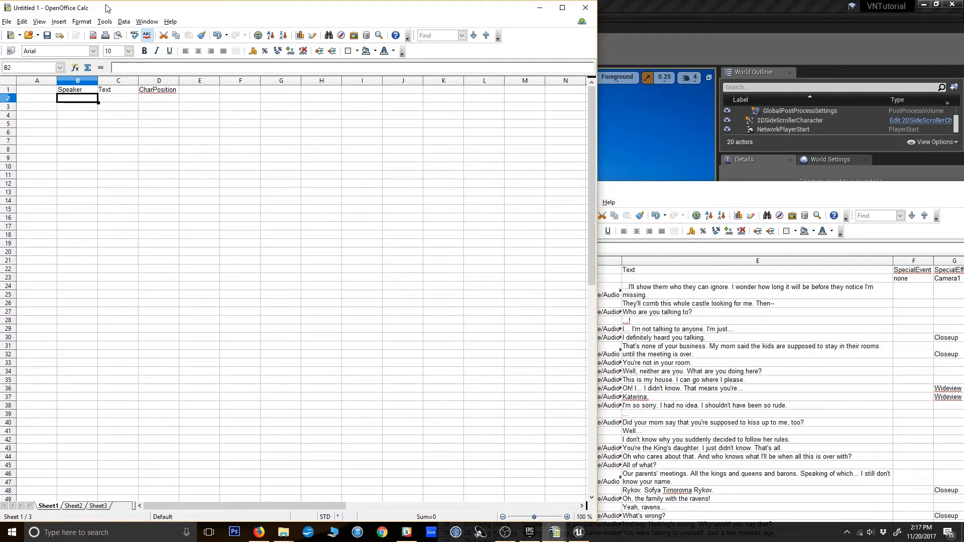
left_click_drag(94, 4, 253, 22)
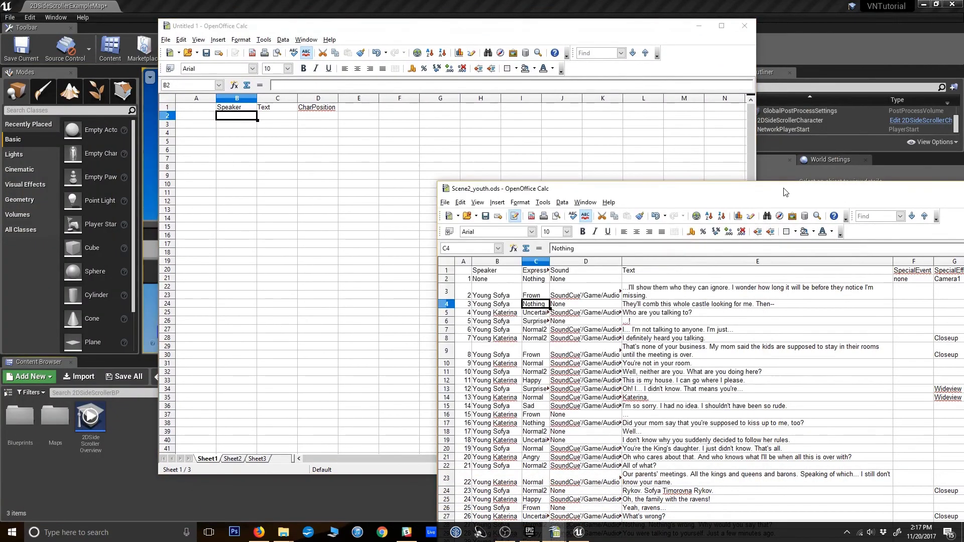
left_click_drag(786, 192, 482, 175)
left_click(814, 171)
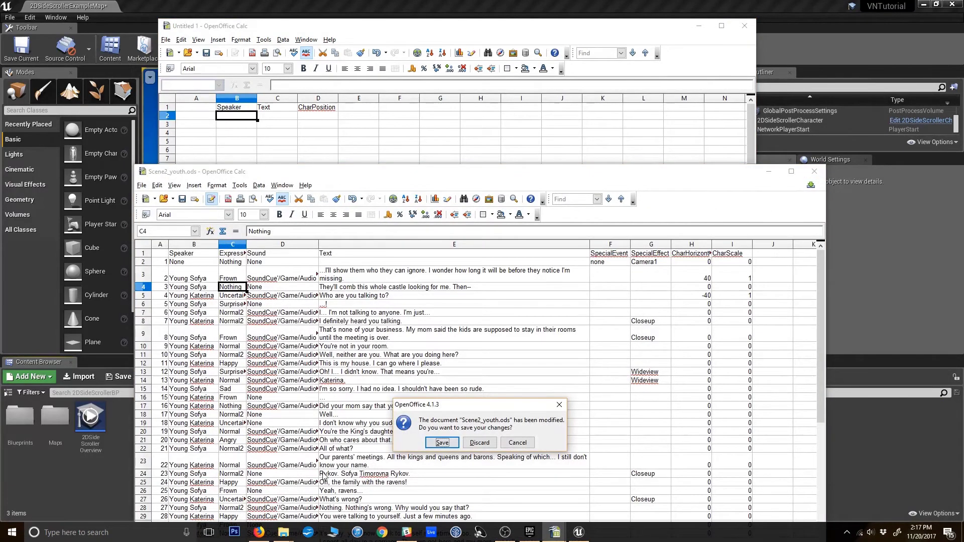
Step: Discard Scene2_youth's changes and enter row 1 with number 1 and speaker Sally
left_click(480, 442)
left_click(232, 125)
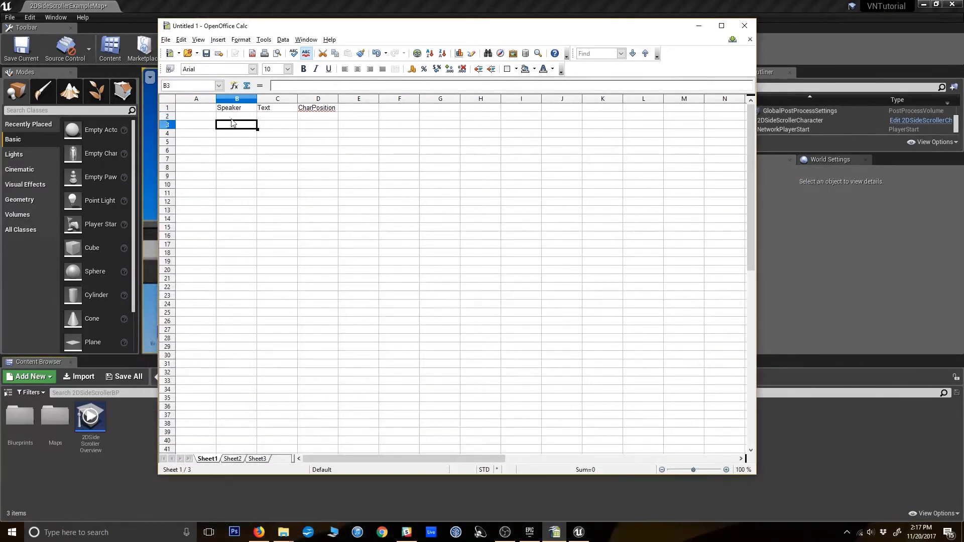
left_click(232, 119)
left_click(207, 118)
type("1")
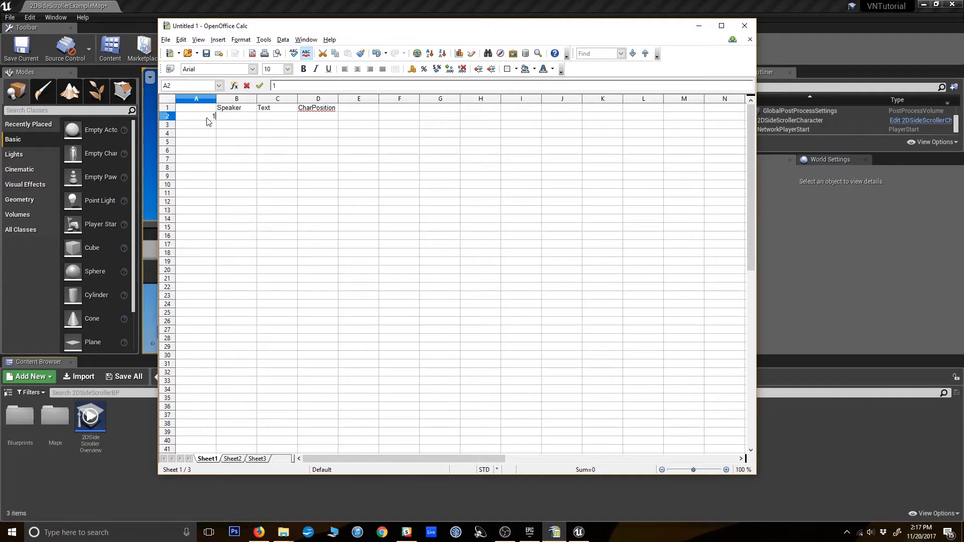
key("Tab")
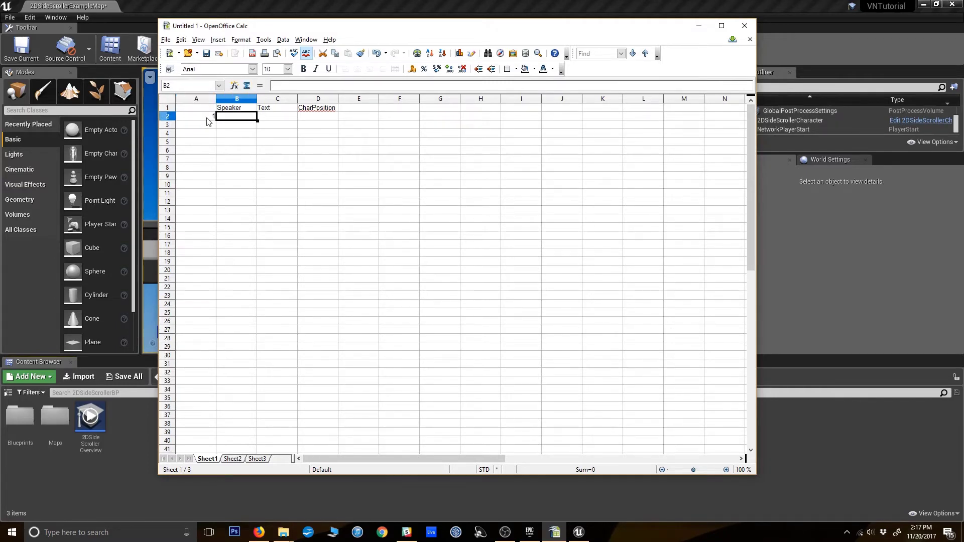
type("Sally")
key("Return")
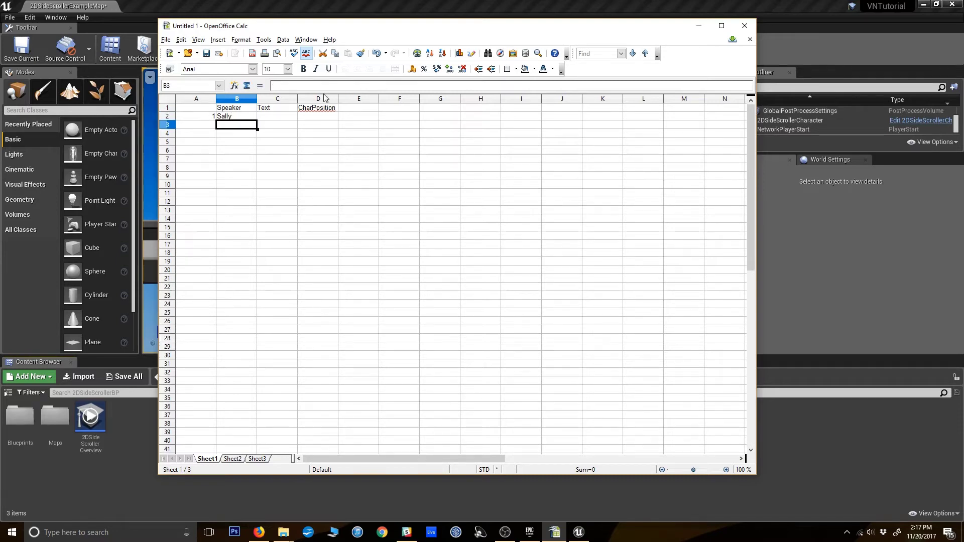
Step: Widen column C and enter 'Hello! How are you today?' as the first line in C2
left_click(295, 98)
left_click_drag(297, 97, 380, 97)
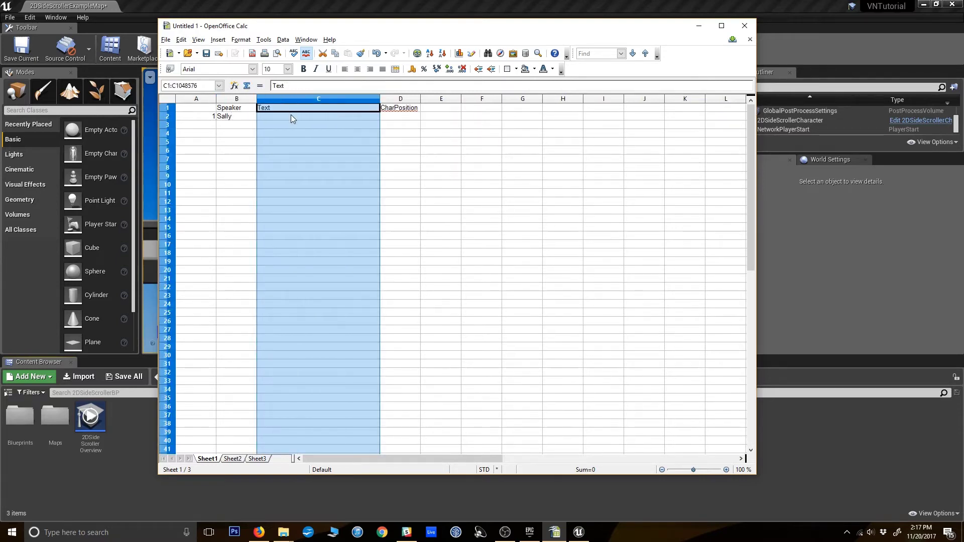
left_click(291, 114)
type("Hello")
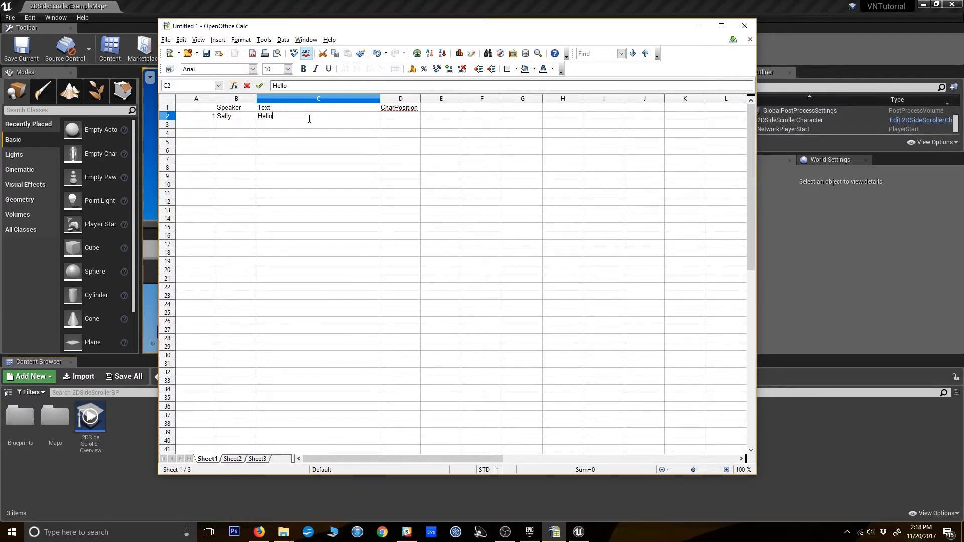
type("! How are you tod")
key("BackSpace")
type("today?")
key("Return")
Step: Add row 2 for Sally with the line 'Nice weather, don't you think?'
key("Left")
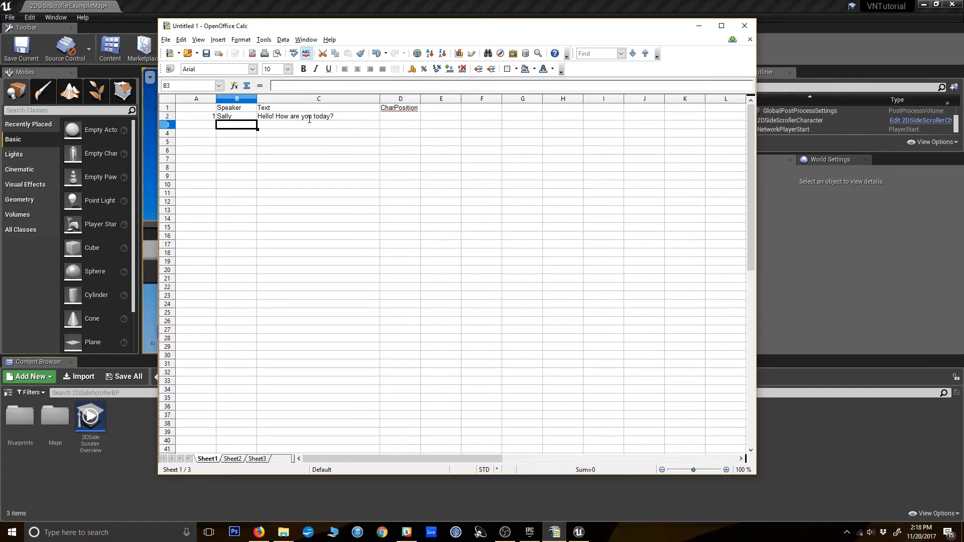
key("Left")
type("2")
key("Tab")
type("Sally")
key("Tab")
type("Nice weath")
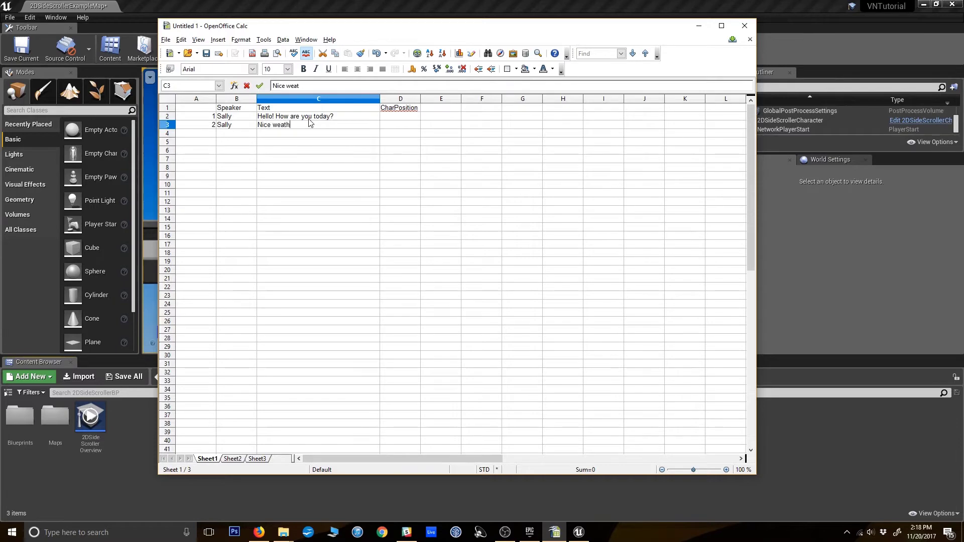
type("er, don't you think?")
key("Return")
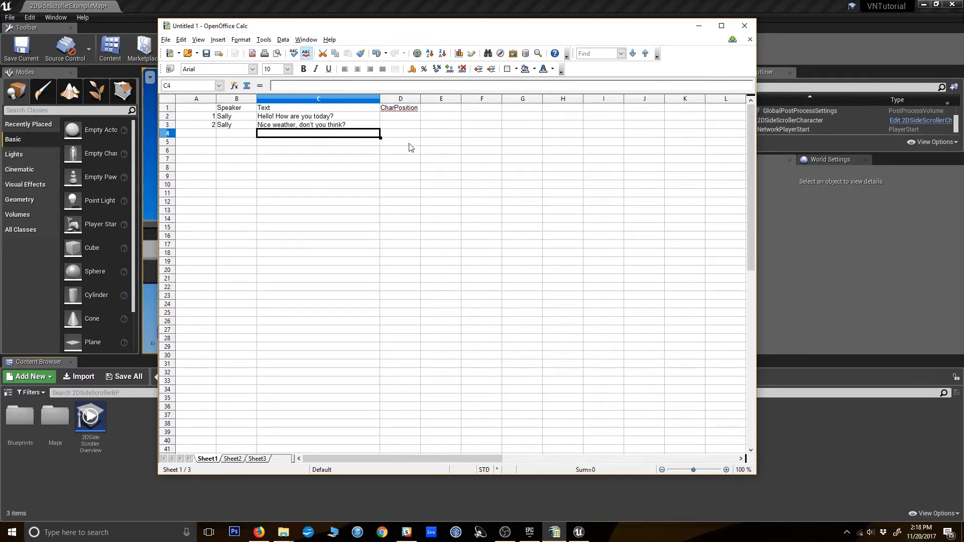
Step: Set D2's CharPosition to -20 and narrow column A to fit the line numbers
left_click(387, 126)
left_click(397, 117)
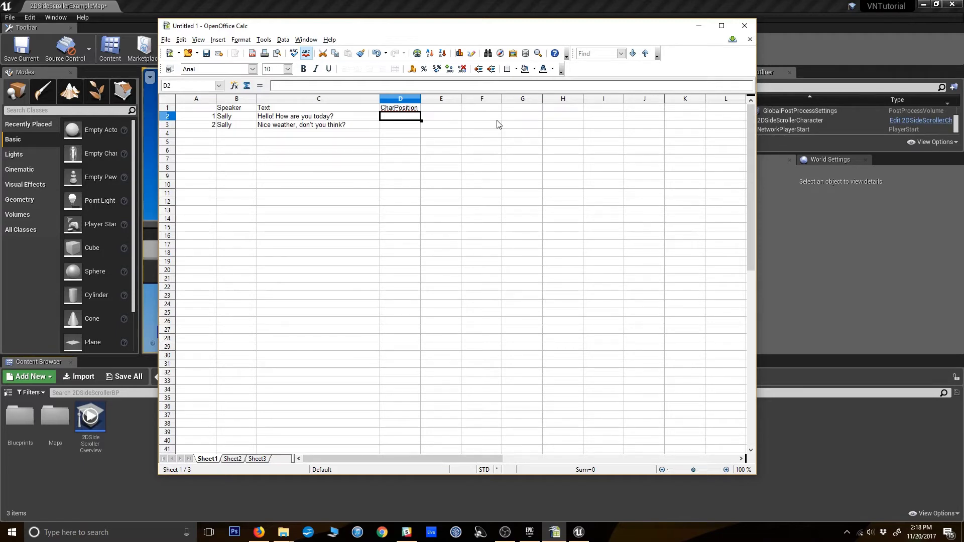
type("-2")
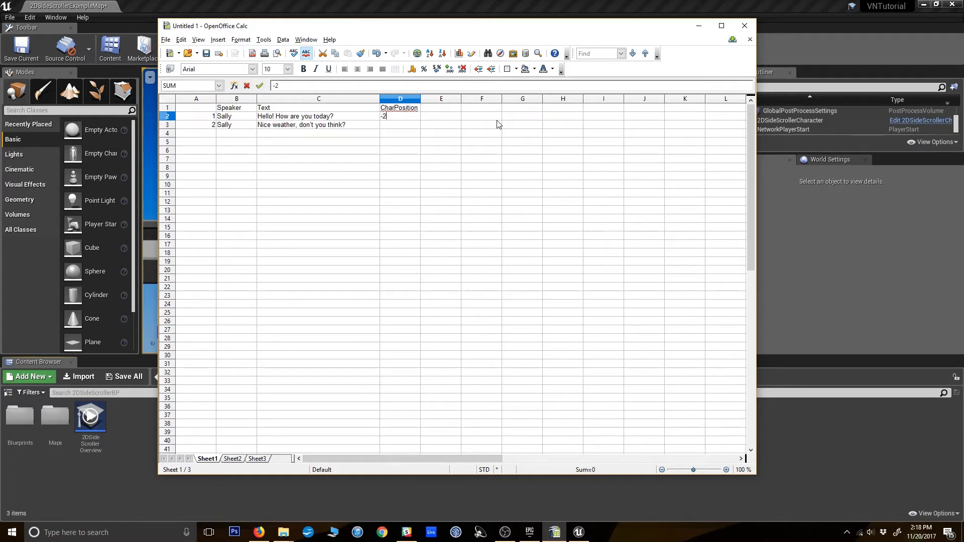
type("0")
key("Return")
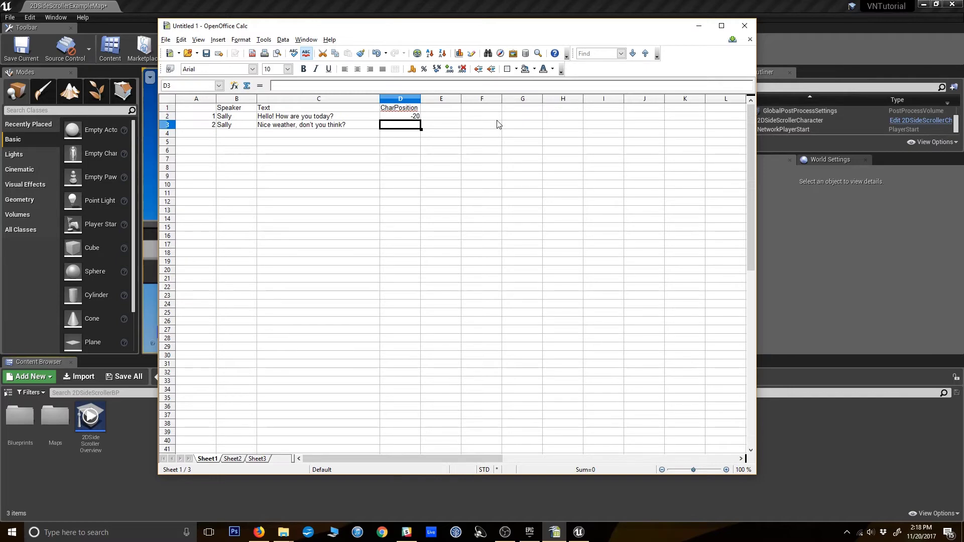
left_click_drag(340, 126, 321, 116)
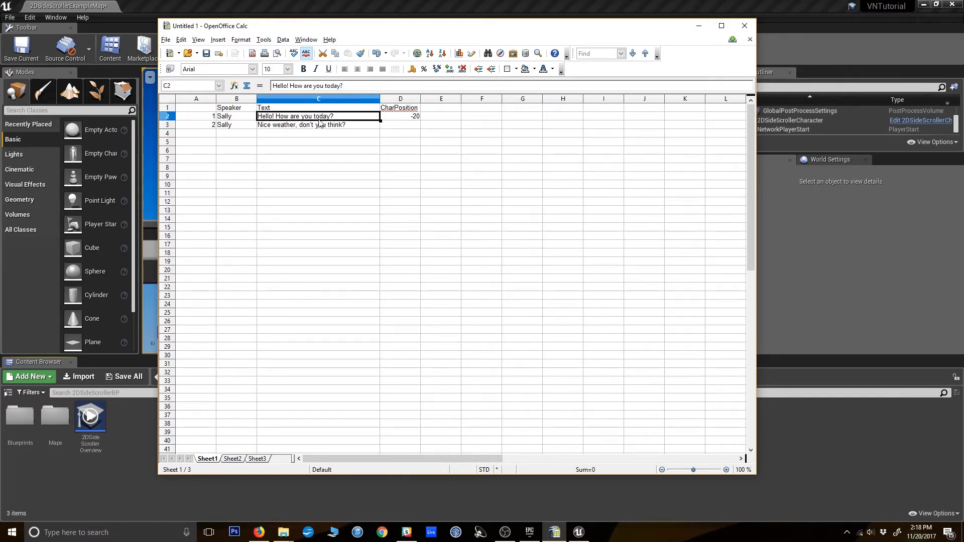
left_click(324, 125)
left_click_drag(216, 99, 197, 99)
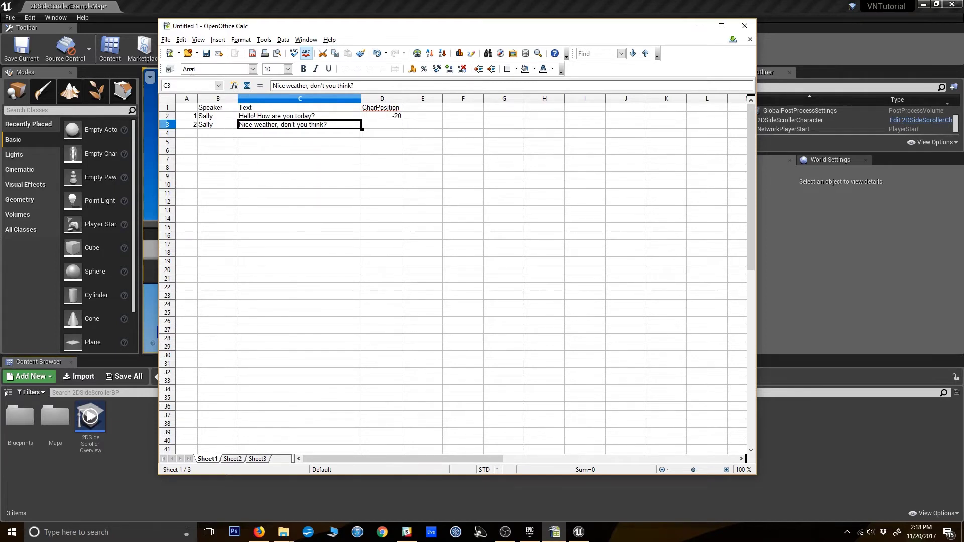
left_click(166, 40)
Step: Save the sheet as Scene1.ods in the Desktop's TutorialArtwork folder
key("Escape")
key("ctrl+s")
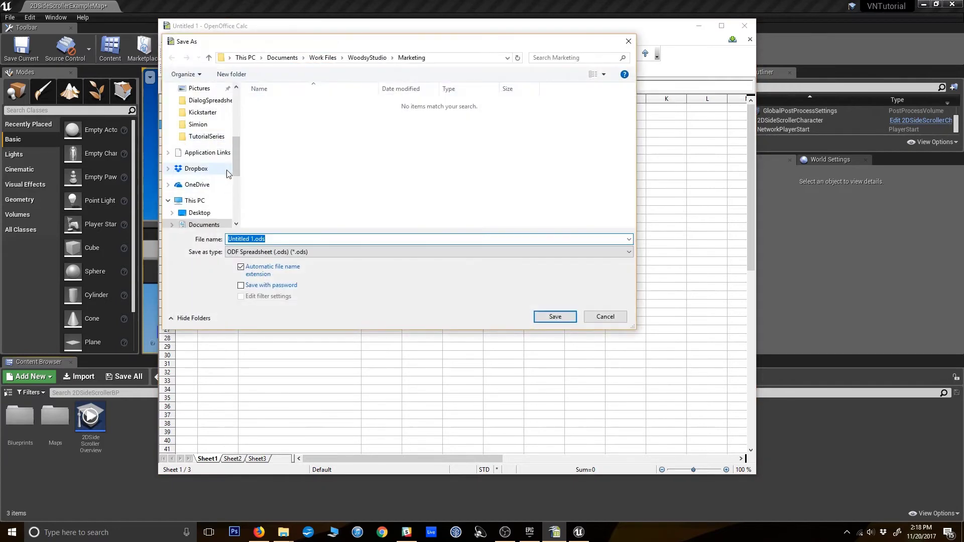
scroll(227, 170, "up", 5)
left_click(200, 108)
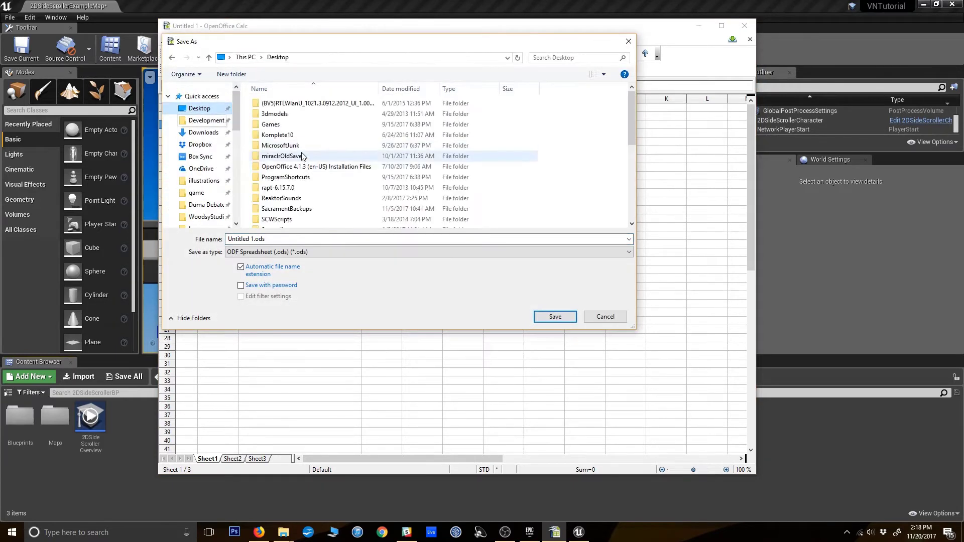
scroll(300, 168, "down", 4)
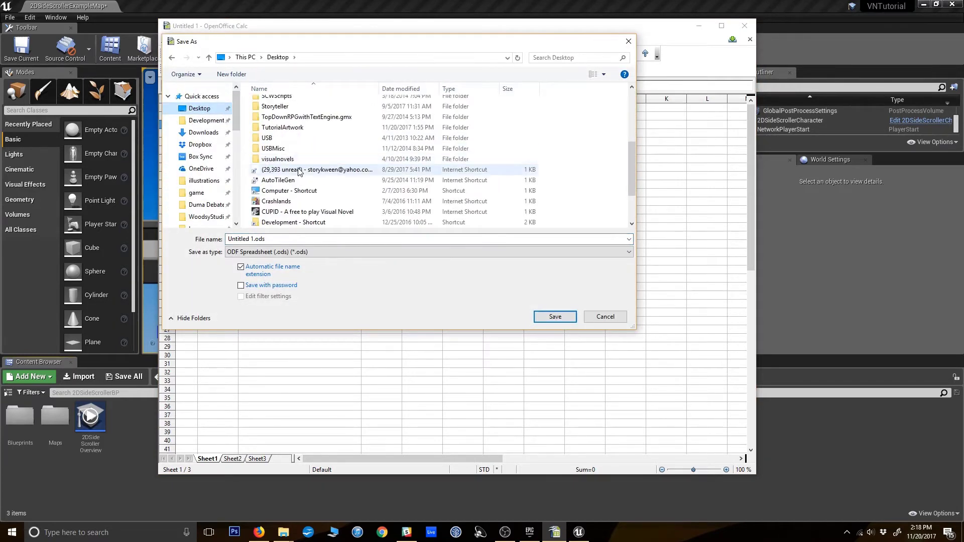
double_click(283, 128)
left_click(297, 238)
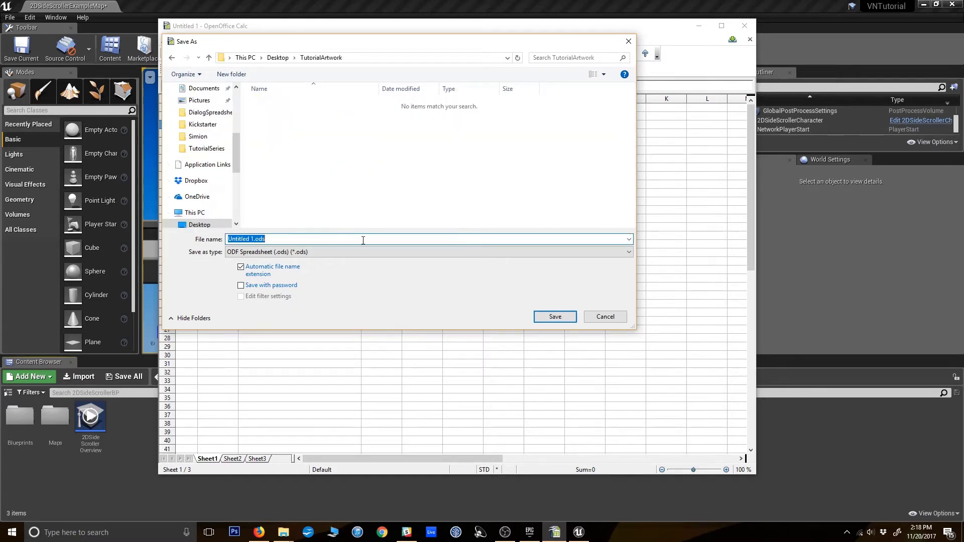
type("Scne")
key("Return")
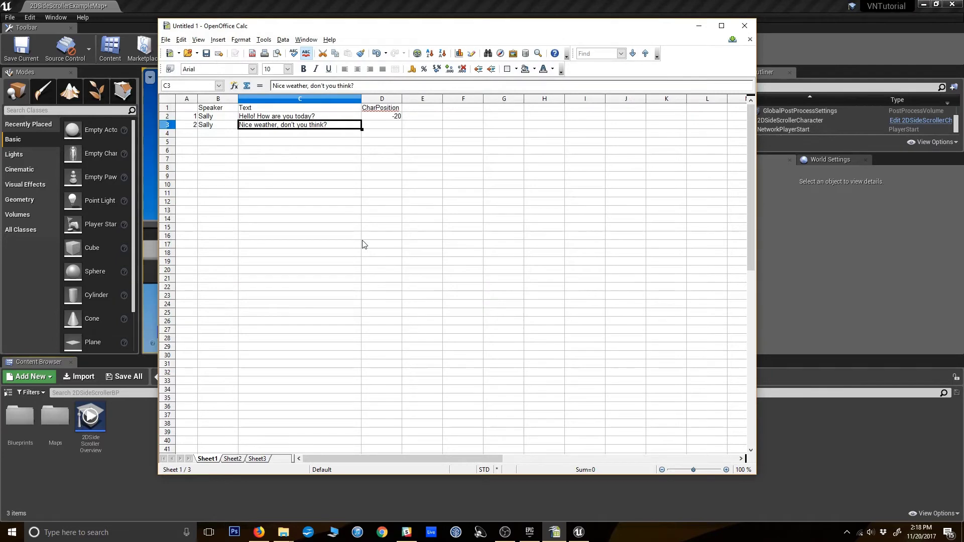
left_click(168, 40)
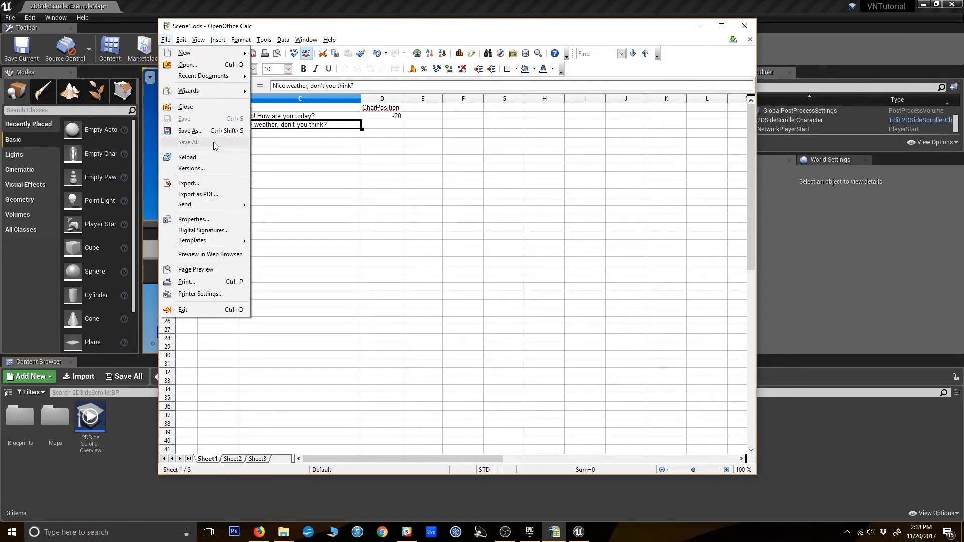
Step: Export a Text CSV copy named Scene1.csv with comma delimiters, keeping the CSV format
left_click(204, 134)
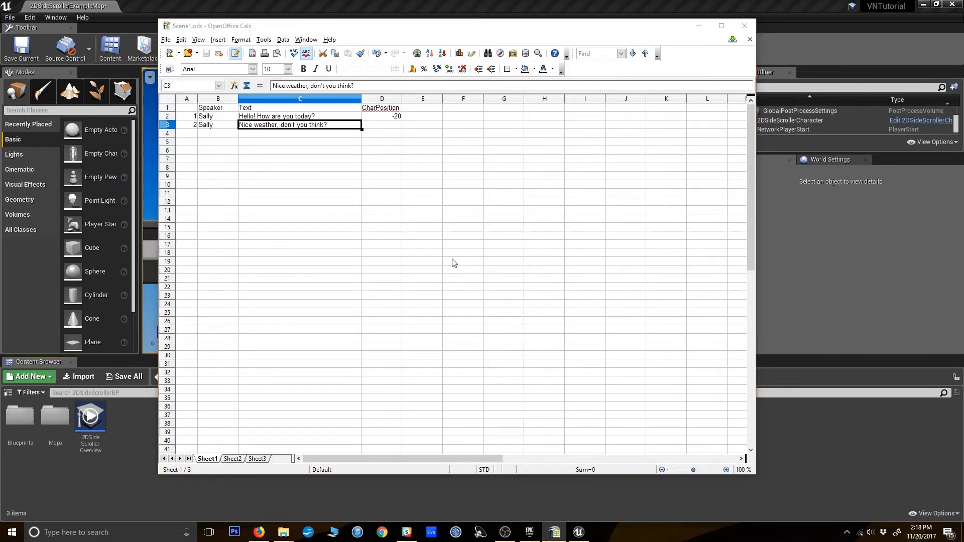
left_click(333, 253)
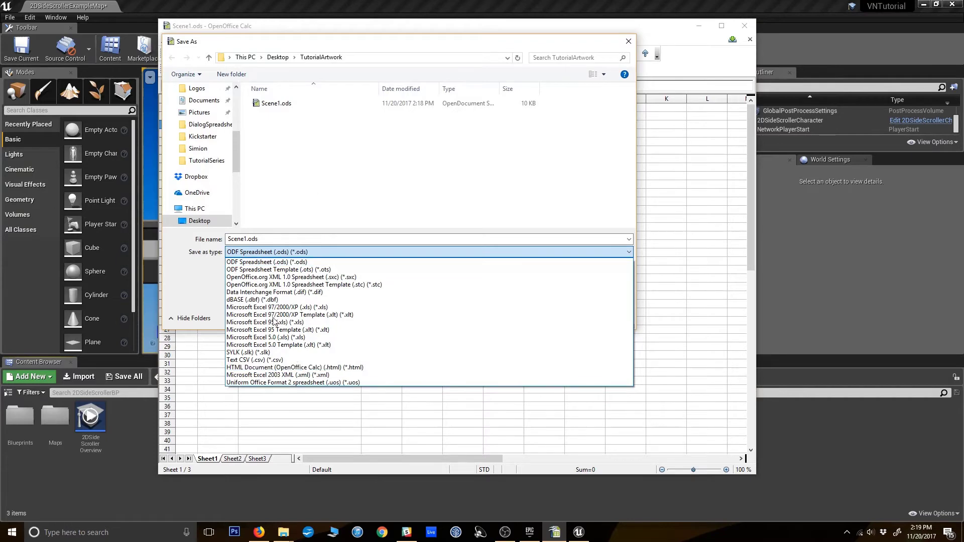
left_click(290, 360)
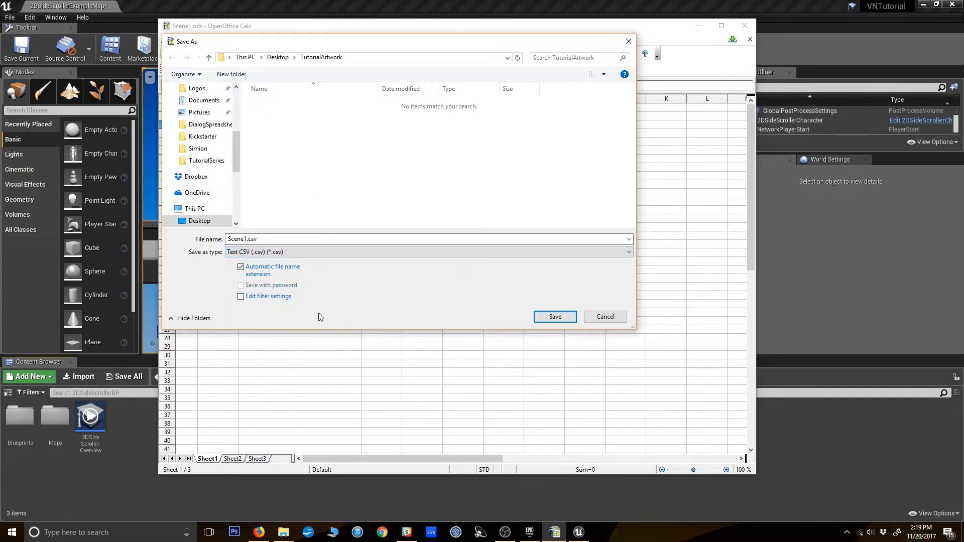
left_click(555, 317)
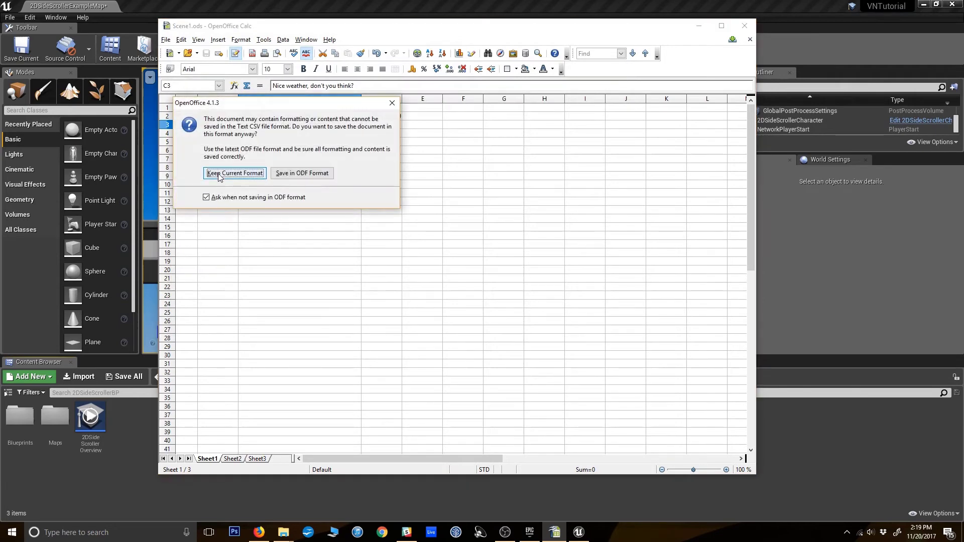
left_click(219, 173)
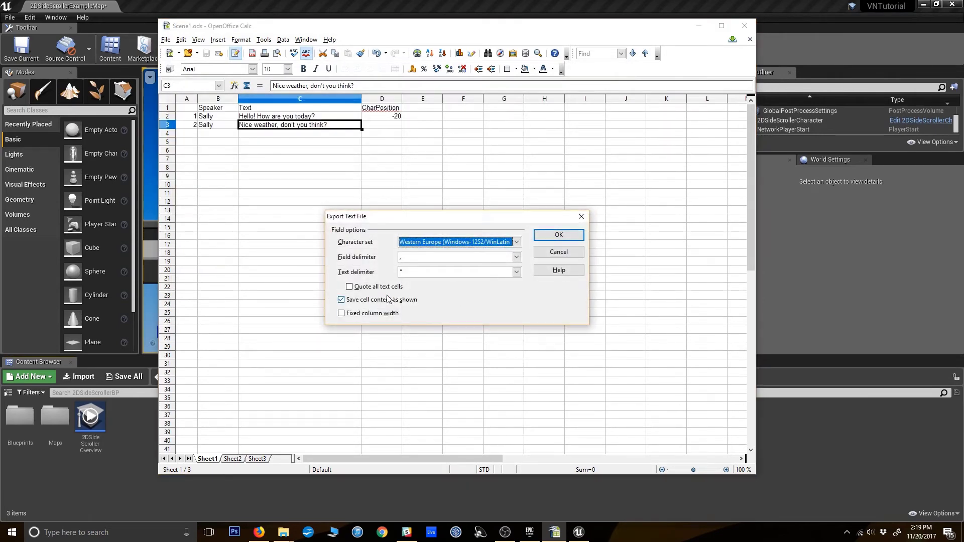
left_click(408, 259)
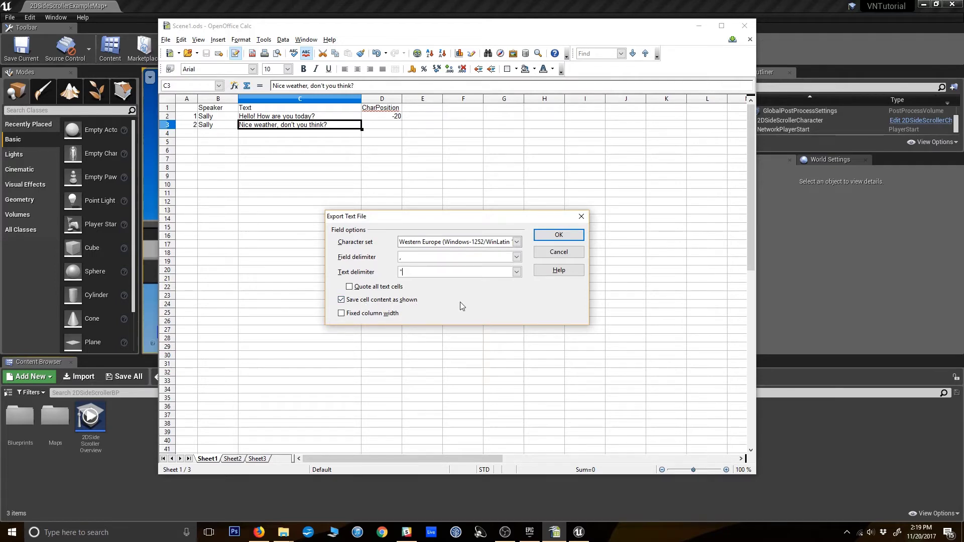
left_click(557, 236)
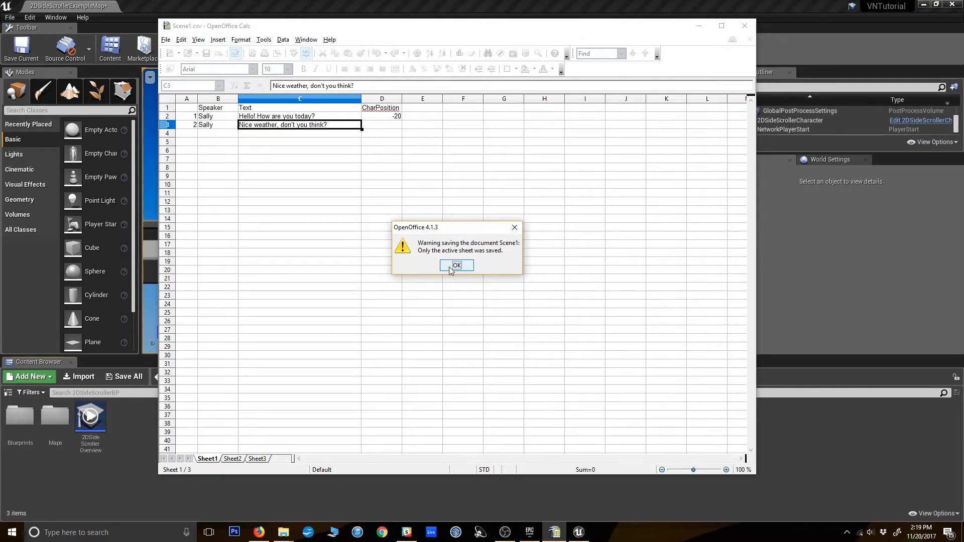
left_click(456, 265)
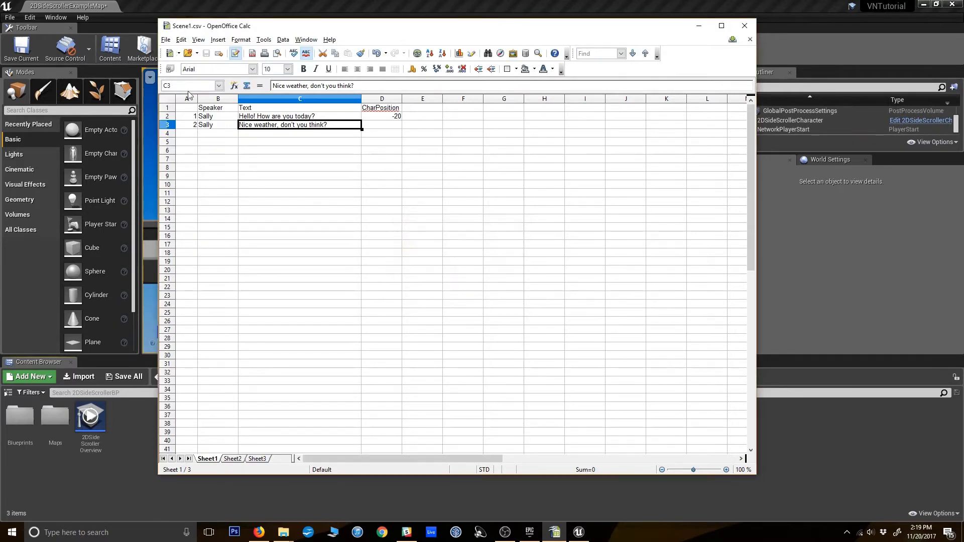
Step: Close OpenOffice Calc, deselect the files in the TutorialArtwork folder, and return to Unreal
left_click(279, 144)
key("alt+F4")
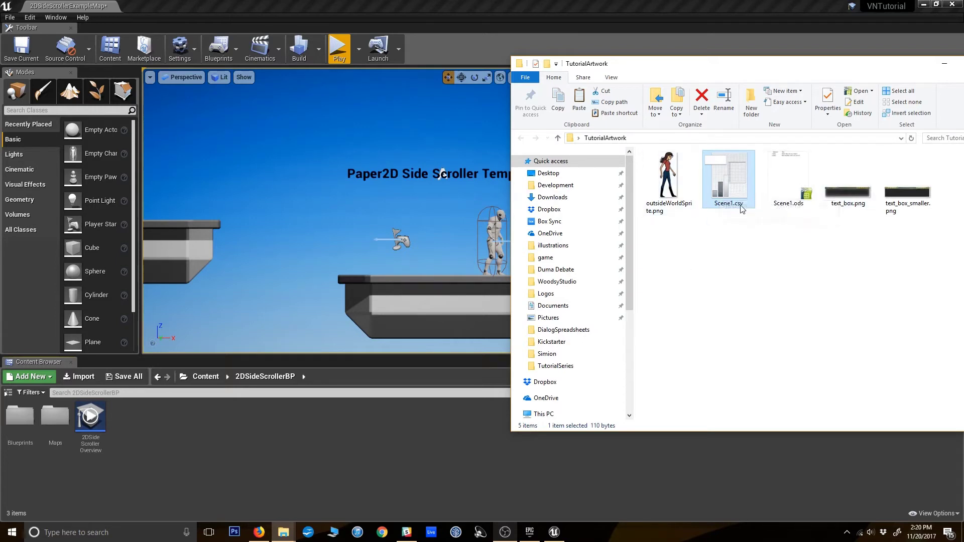
left_click(724, 245)
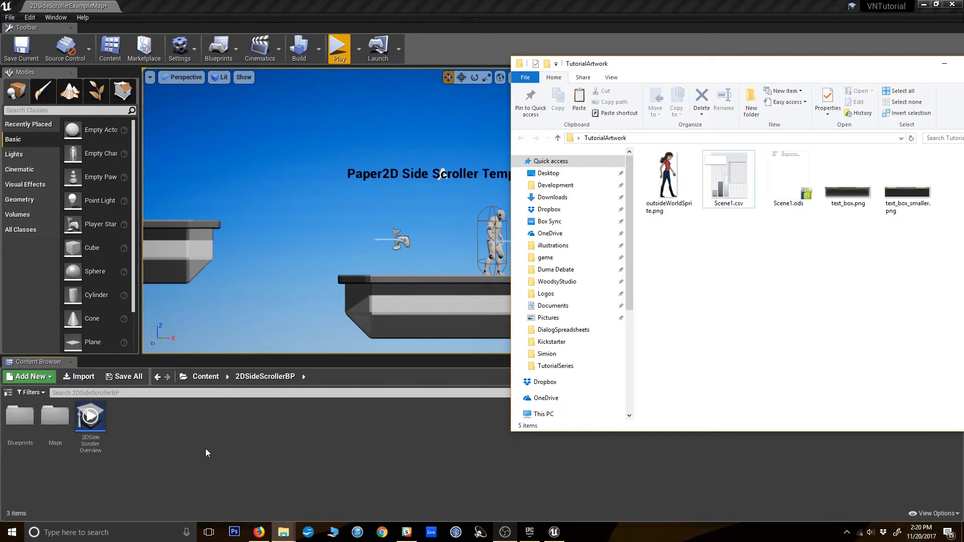
left_click(169, 451)
Step: Create a Blueprint Structure asset named VN_SceneStruct in the 2DSideScrollerBP folder
right_click(139, 432)
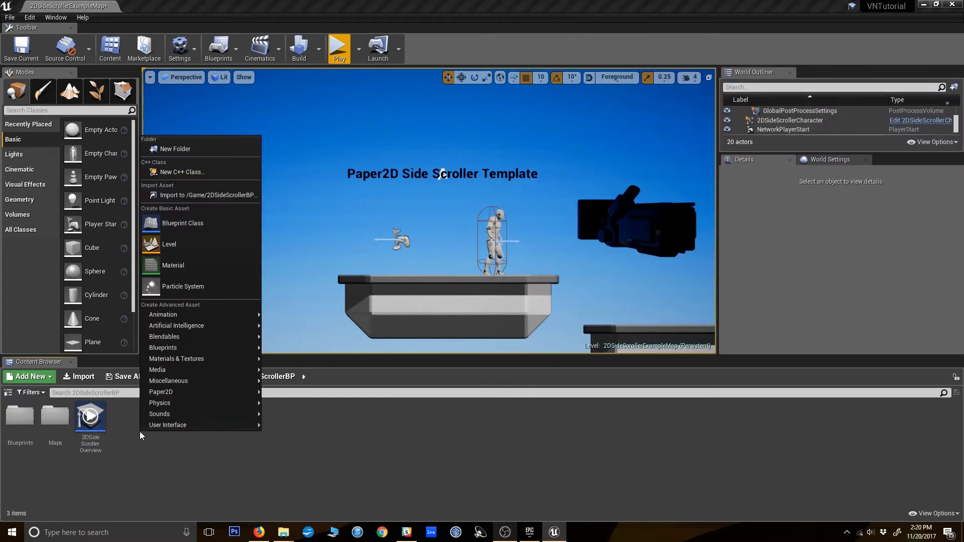
mouse_move(140, 426)
mouse_move(194, 349)
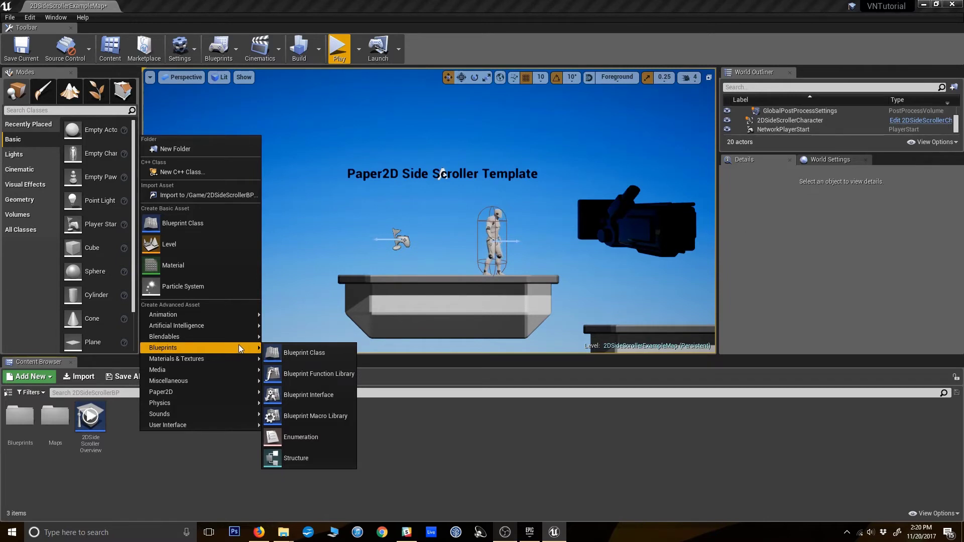
left_click(304, 463)
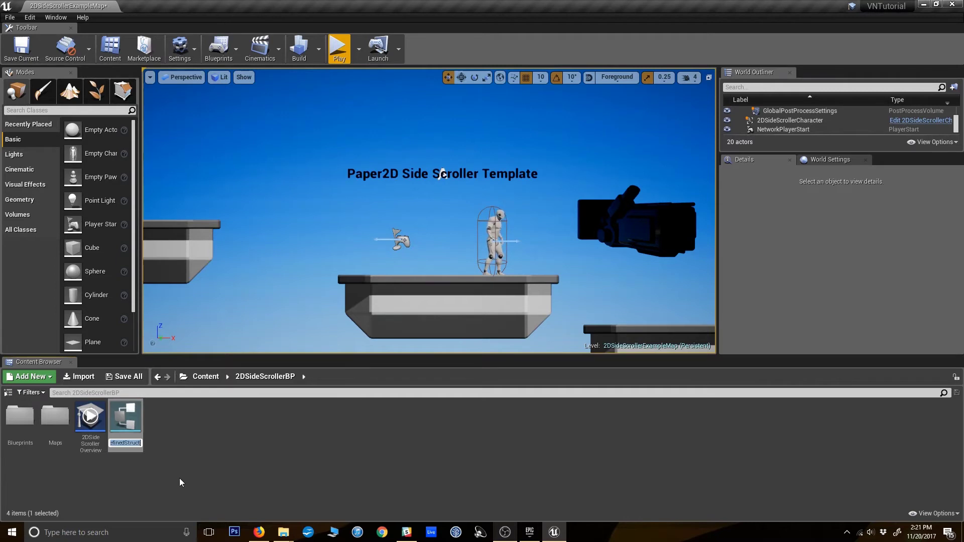
type("VN_S")
key("ctrl+a")
type("SceneStruct")
key("Return")
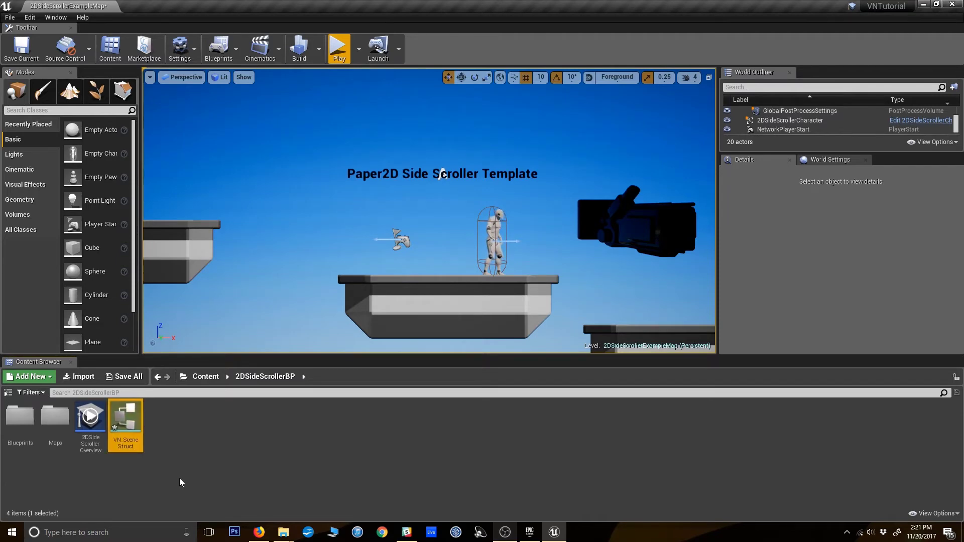
Step: Open VN_SceneStruct and expand its MemberVar_0 variable details
double_click(130, 428)
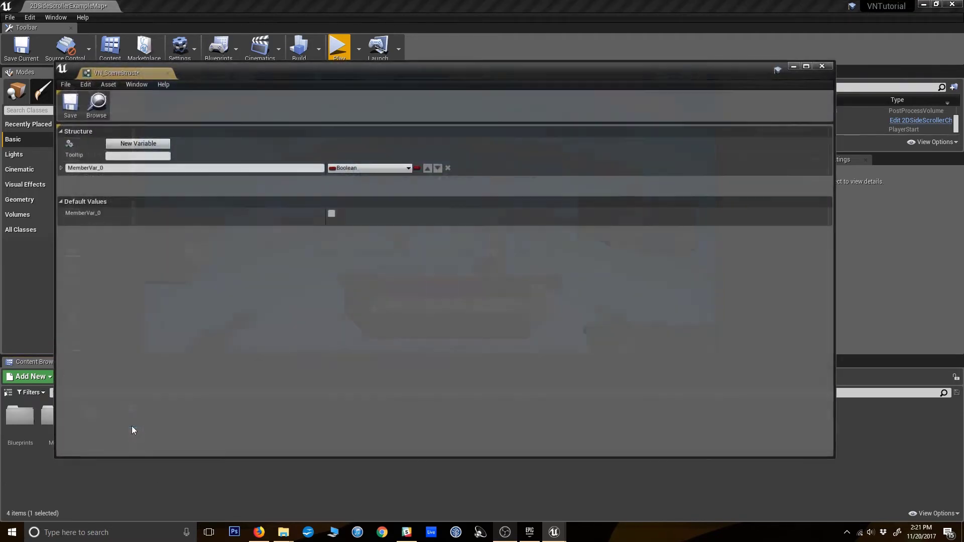
left_click(61, 168)
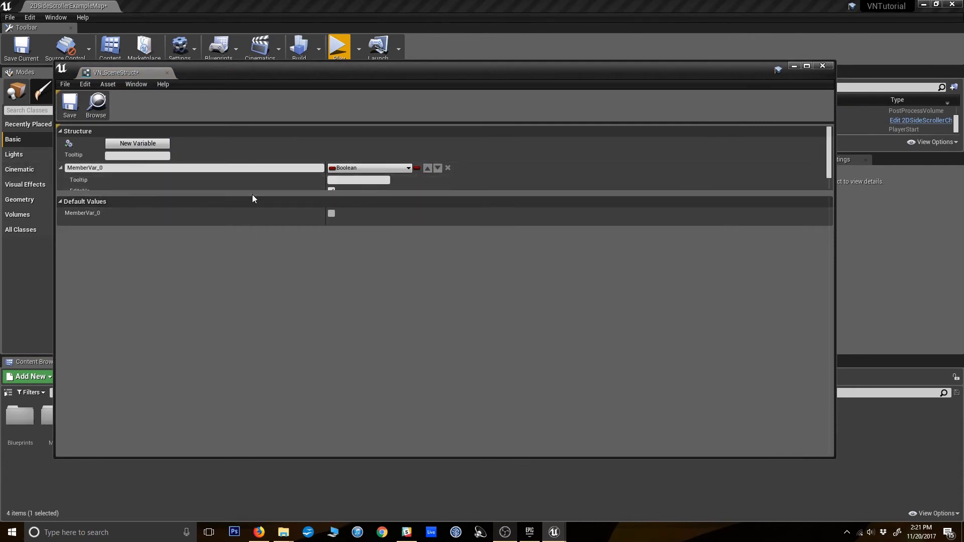
left_click_drag(253, 199, 241, 297)
left_click(216, 168)
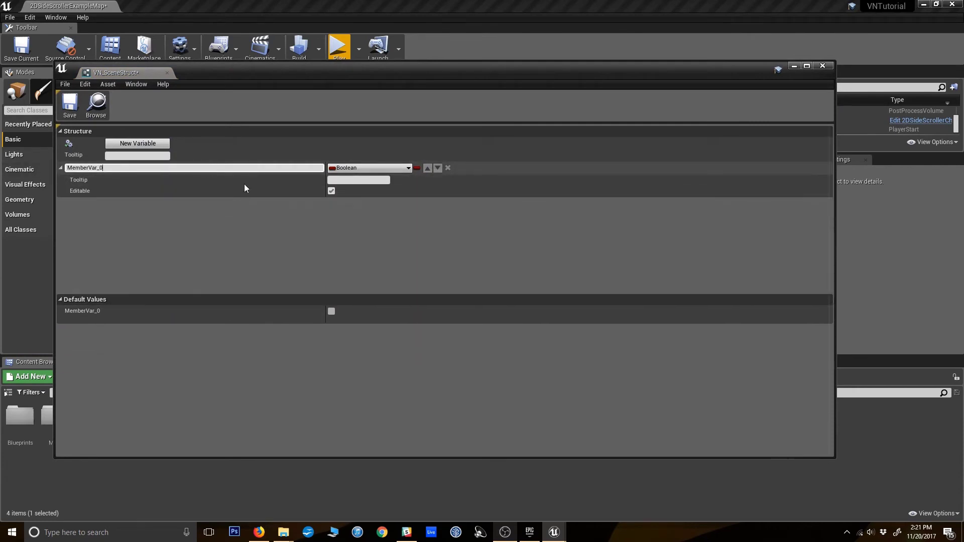
left_click(284, 532)
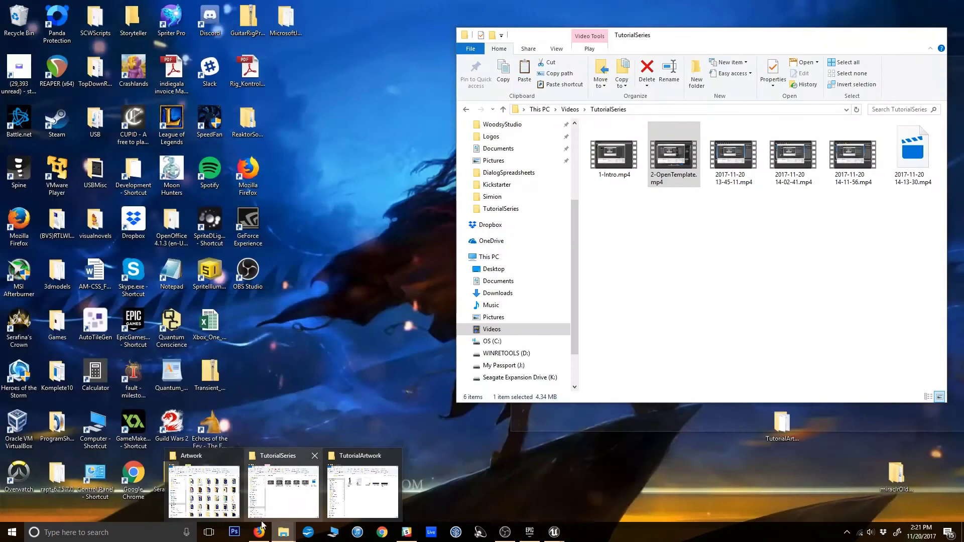
Step: Reopen Scene1.ods in Calc beside Unreal and read the Text and CharPosition headers
left_click(397, 478)
left_click(749, 191)
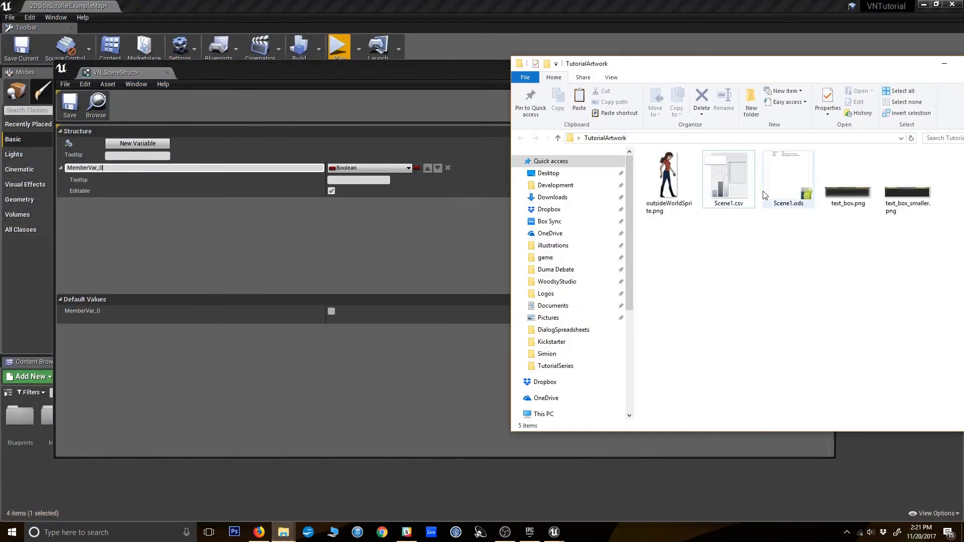
double_click(784, 184)
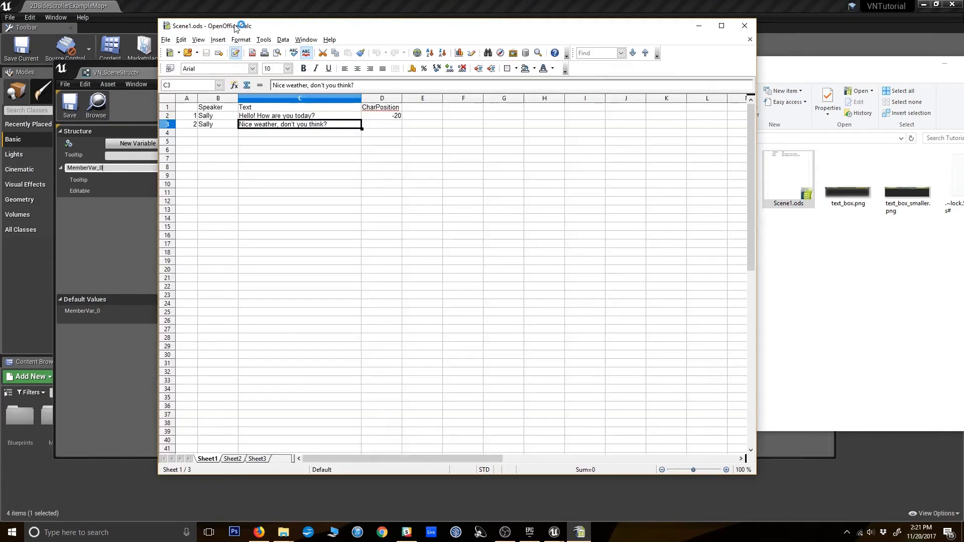
left_click_drag(236, 26, 588, 50)
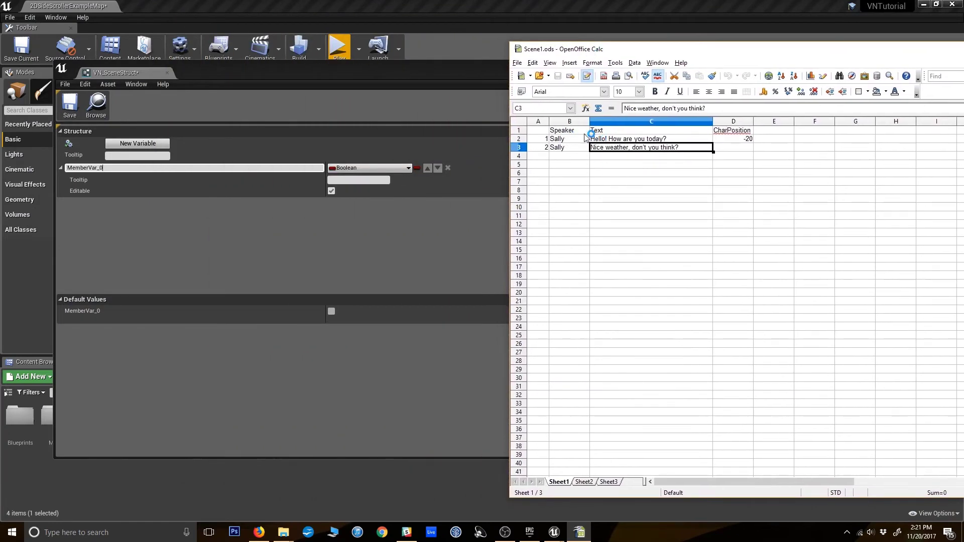
key("Up")
key("Up")
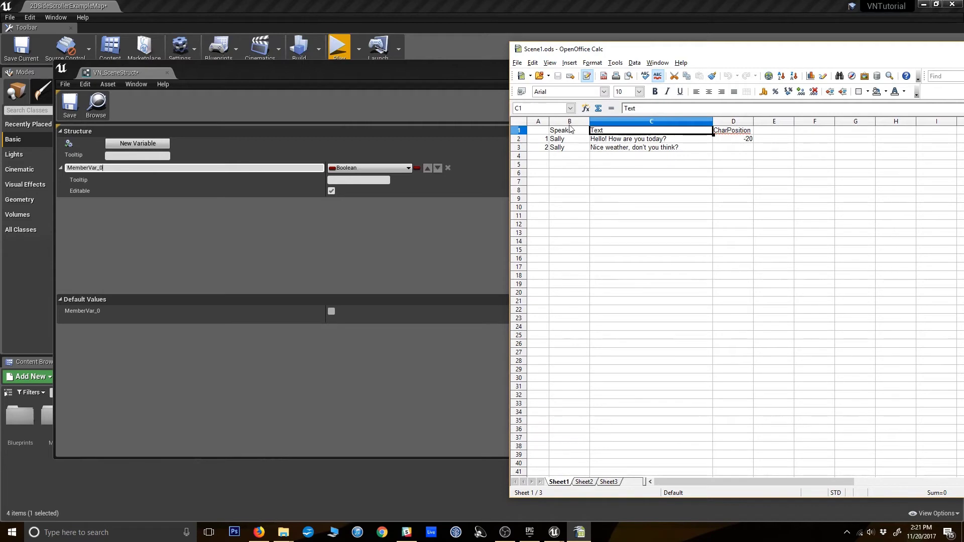
left_click(731, 132)
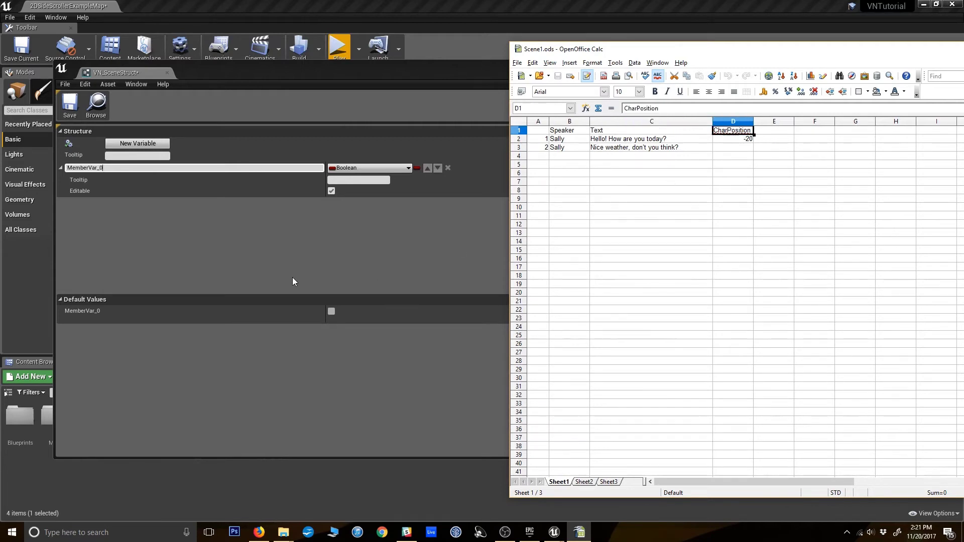
left_click(111, 167)
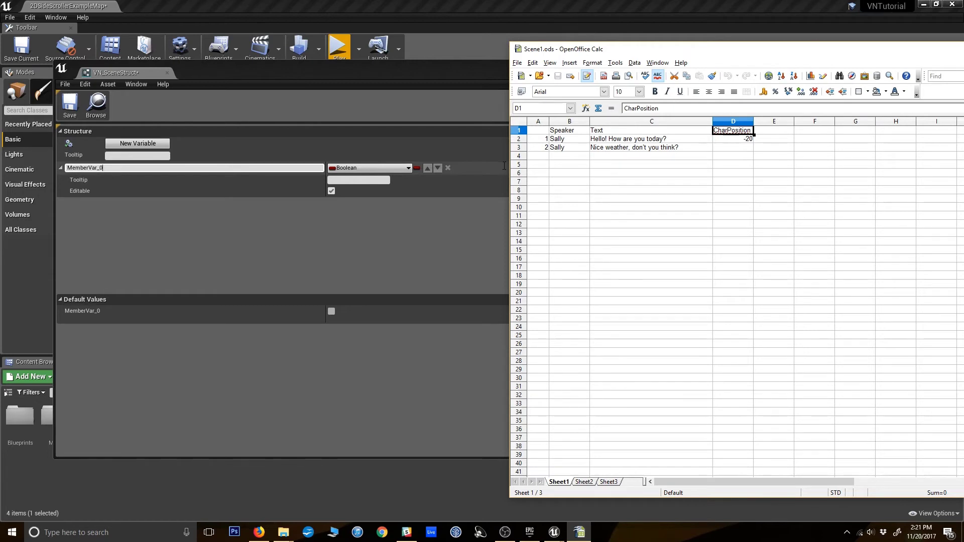
Step: Review MemberVar_0's type list and shrink the struct editor to reveal the Content Browser
left_click(274, 230)
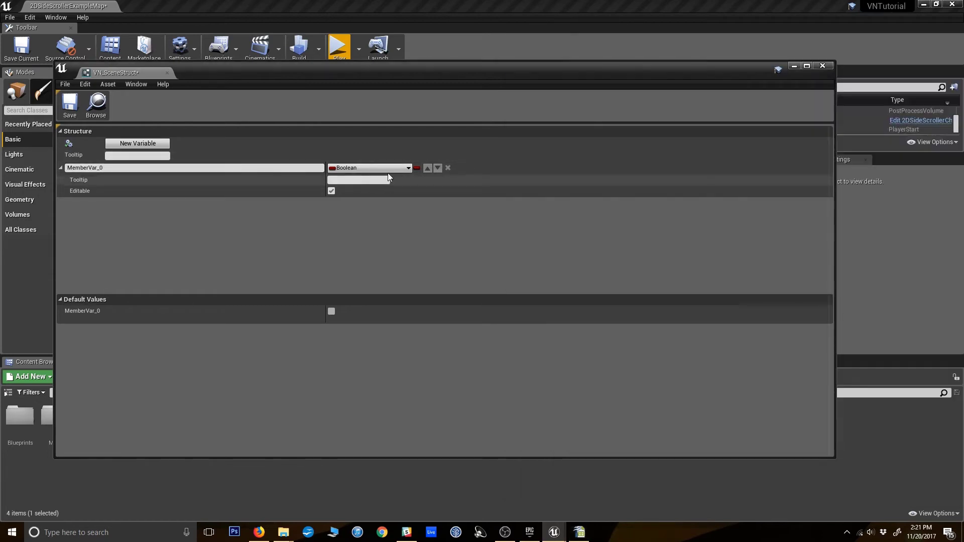
left_click(369, 168)
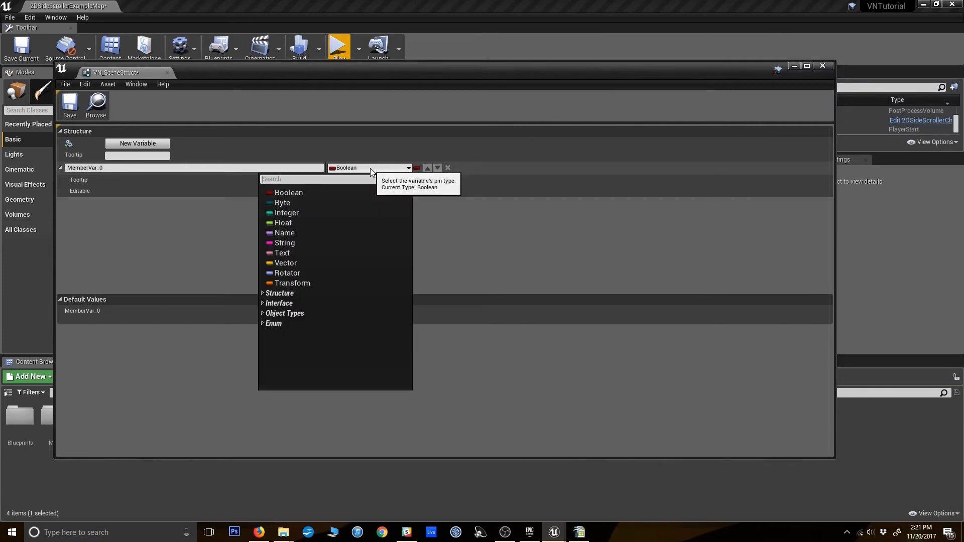
left_click(210, 220)
left_click_drag(275, 459, 275, 350)
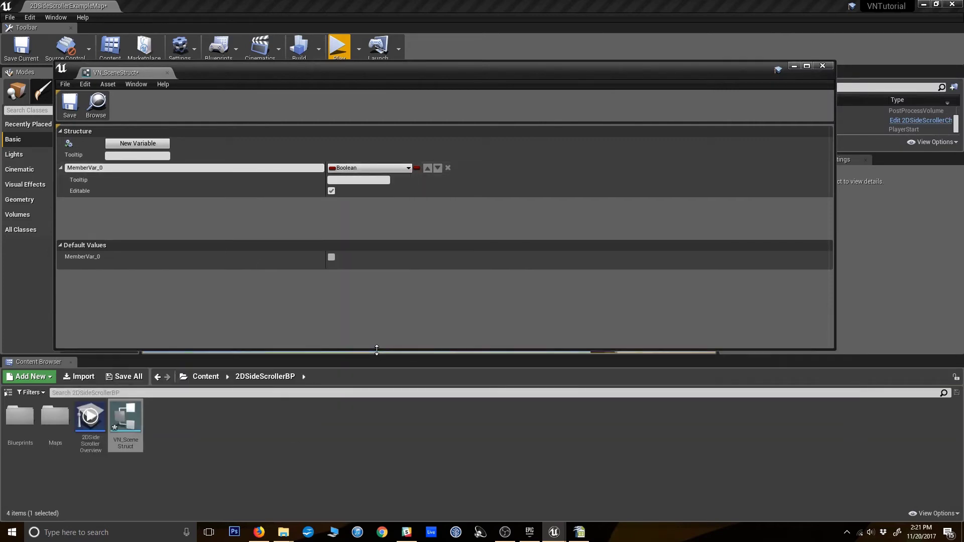
Step: Create a Blueprint Enumeration named CharacterList and open it for editing
right_click(188, 435)
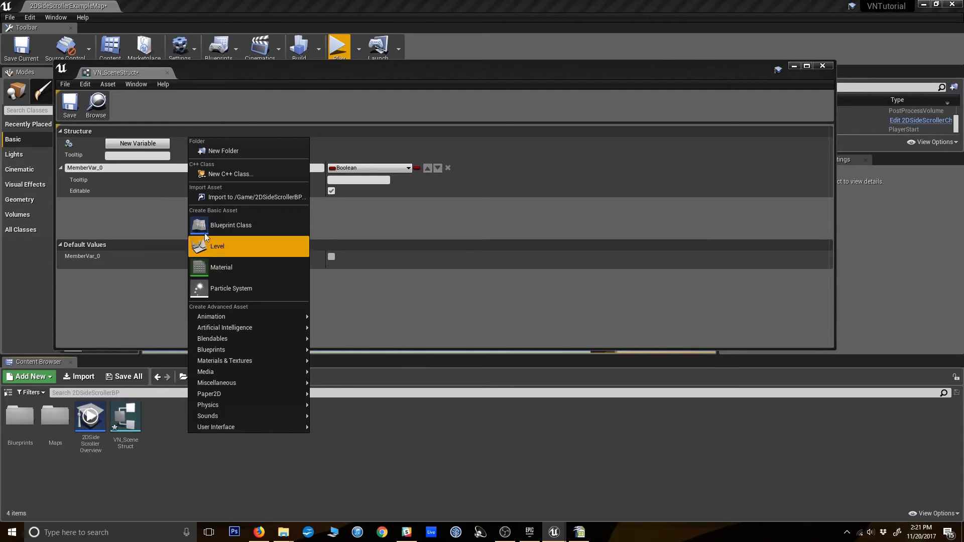
mouse_move(240, 349)
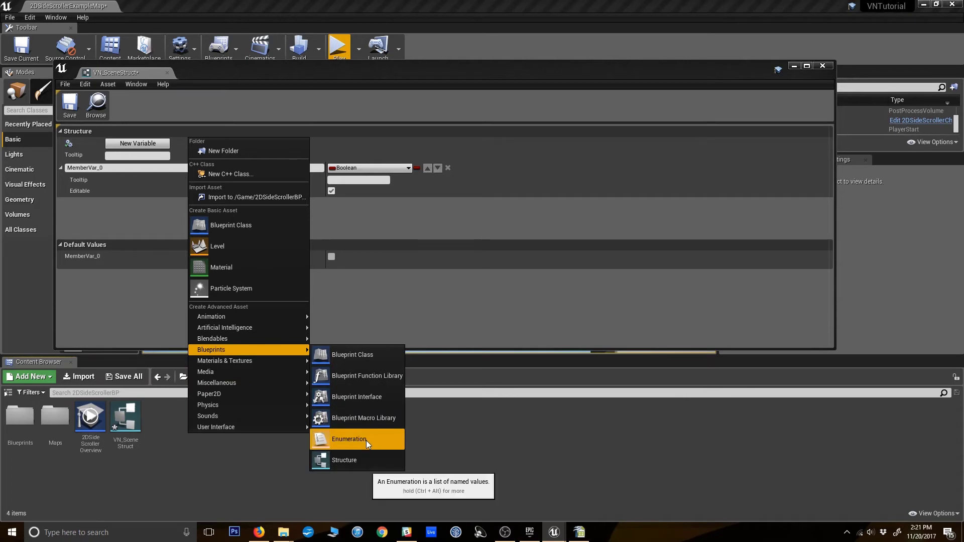
left_click(366, 441)
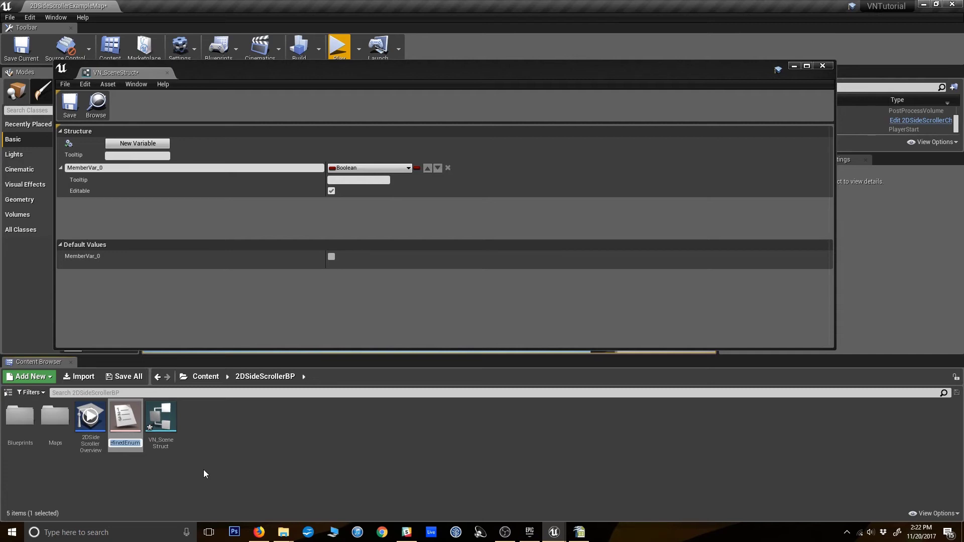
key("Return")
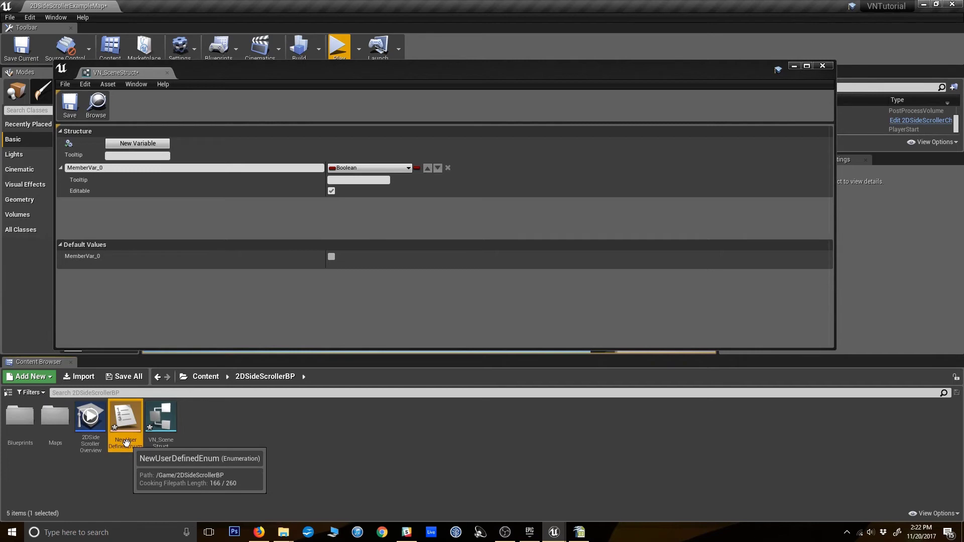
key("F2")
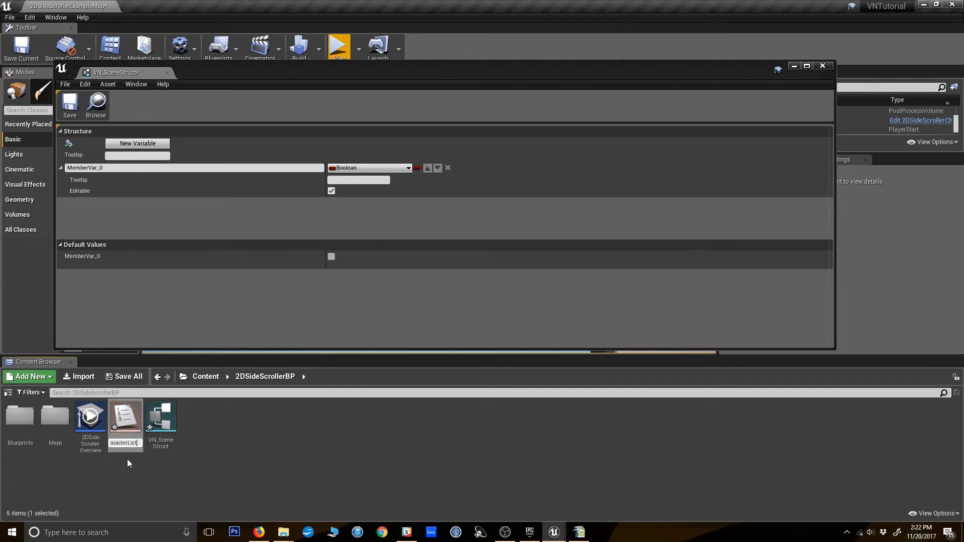
type("CharacterList")
key("Return")
double_click(125, 420)
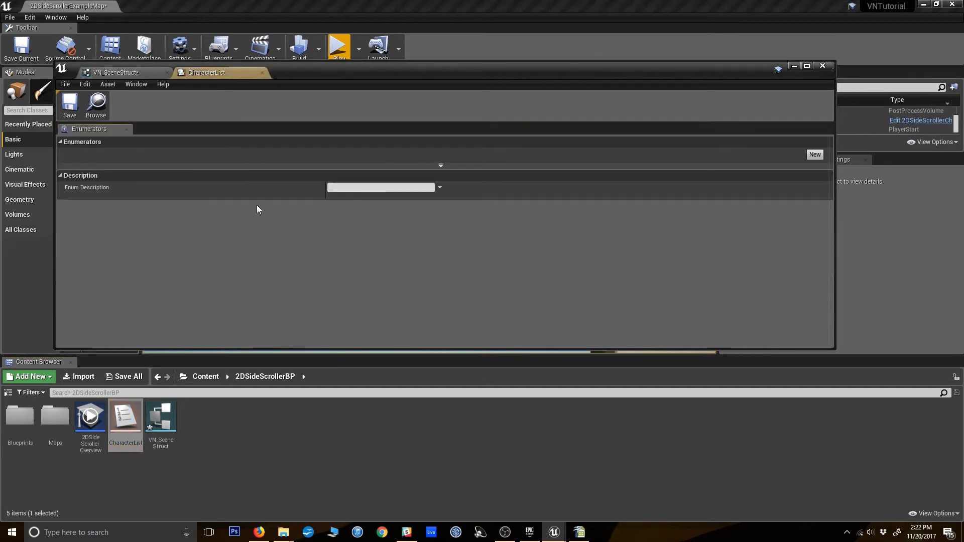
Step: Enter 'List of speaking characters' as the CharacterList enum description
left_click_drag(317, 76, 376, 101)
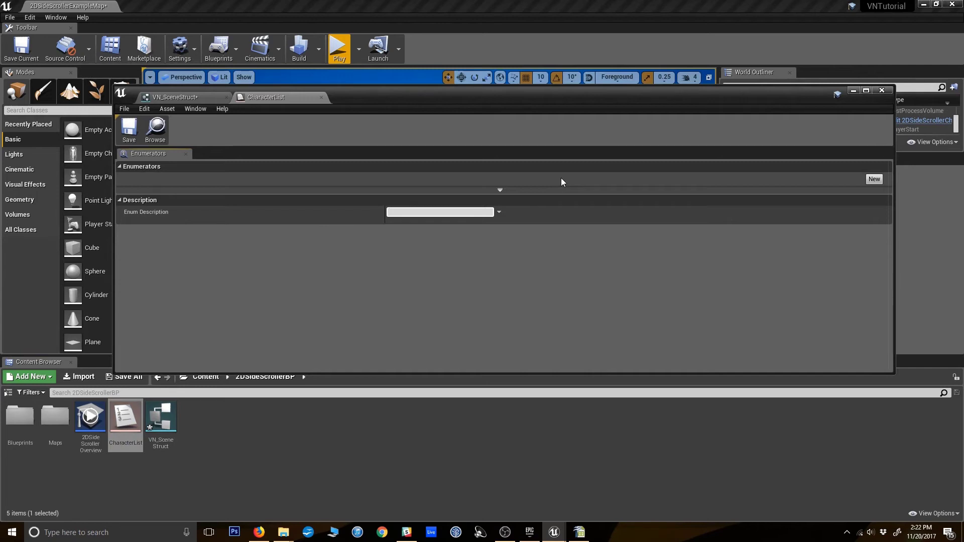
left_click(425, 213)
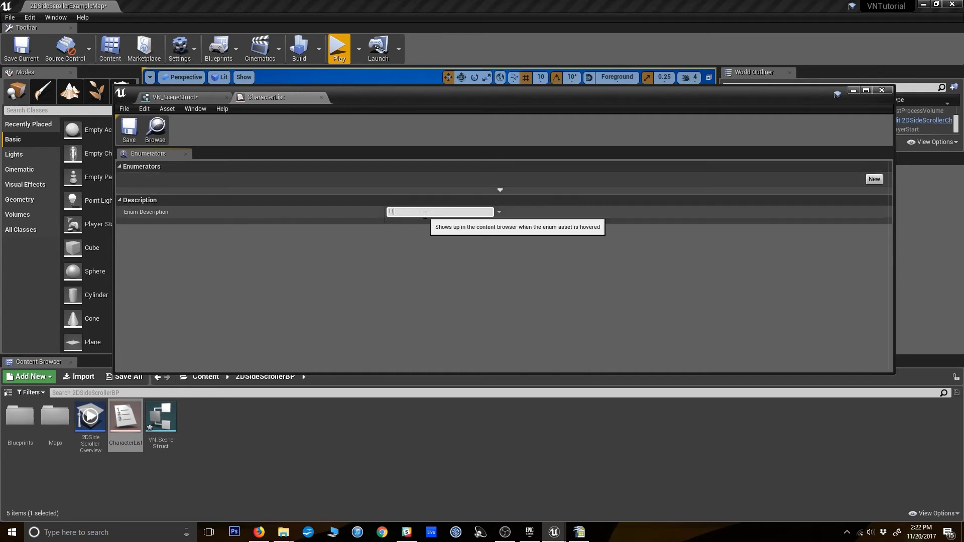
type("List of characters")
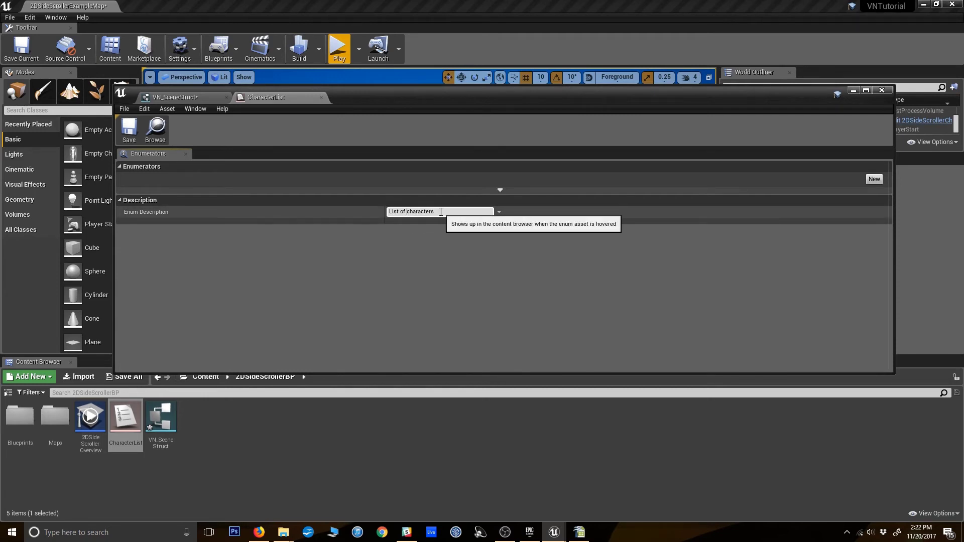
type("speaking")
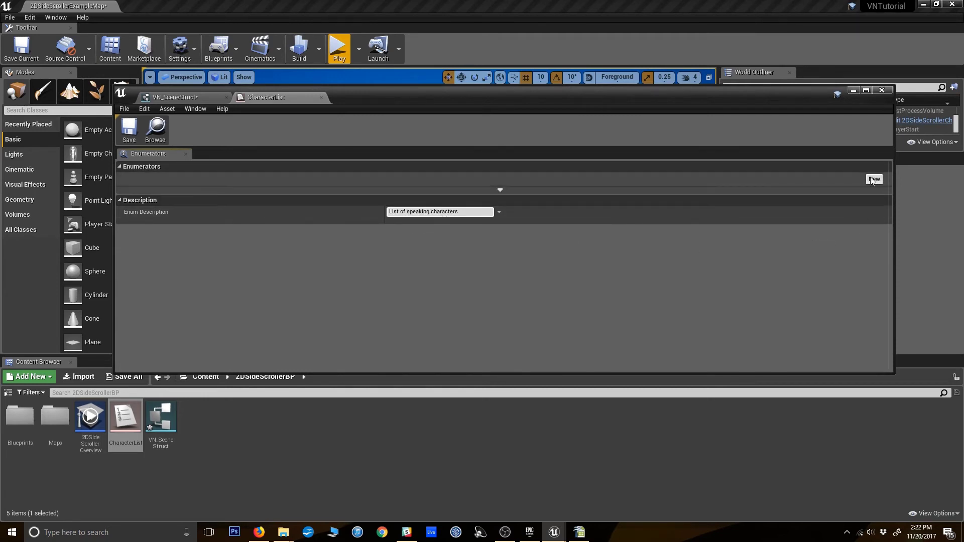
Step: Add enumerators Narrator and Sally, then save CharacterList
left_click(874, 179)
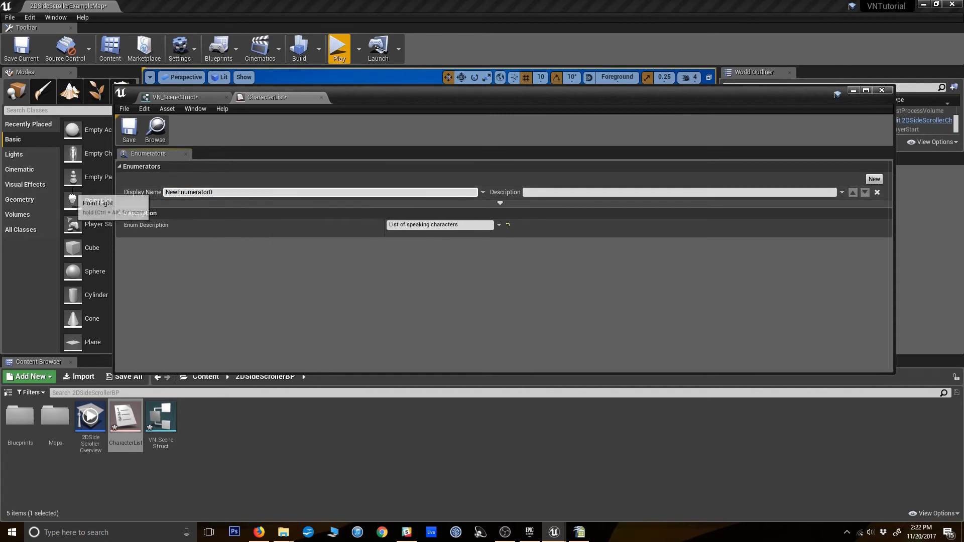
left_click(295, 192)
type("Narrator")
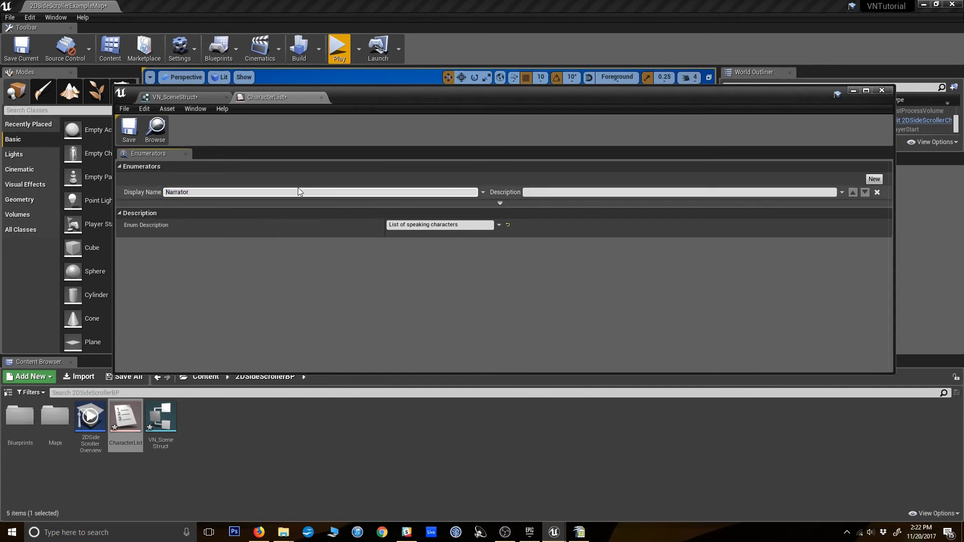
key("Return")
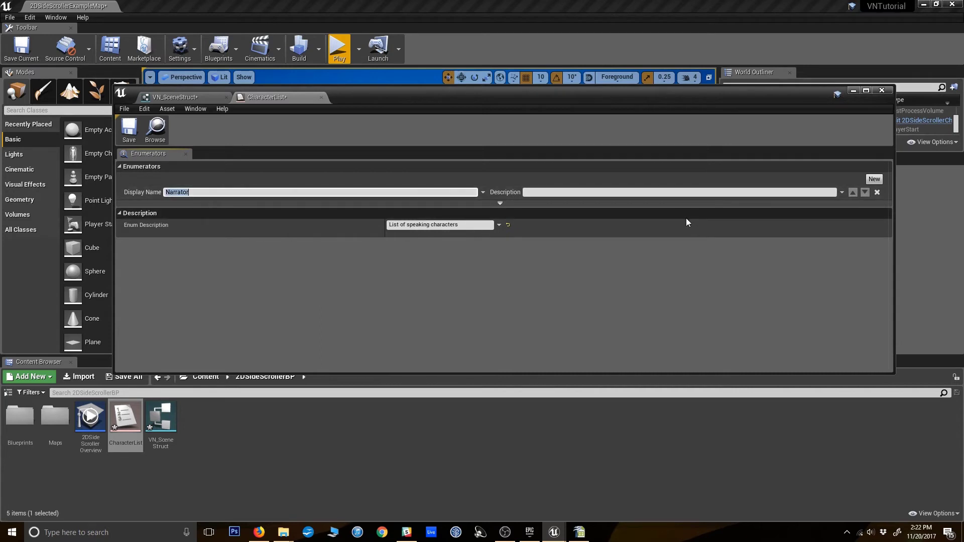
left_click(876, 179)
left_click(270, 206)
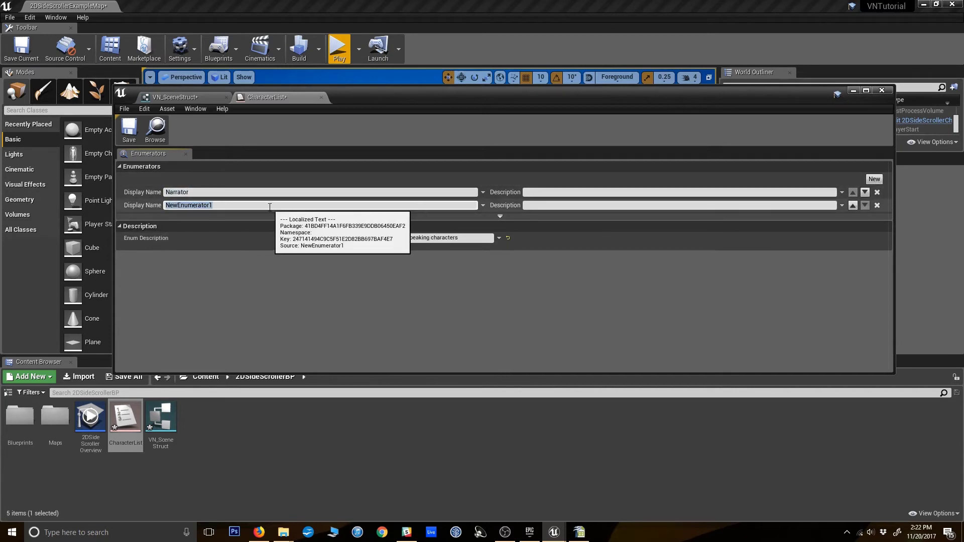
type("Sally")
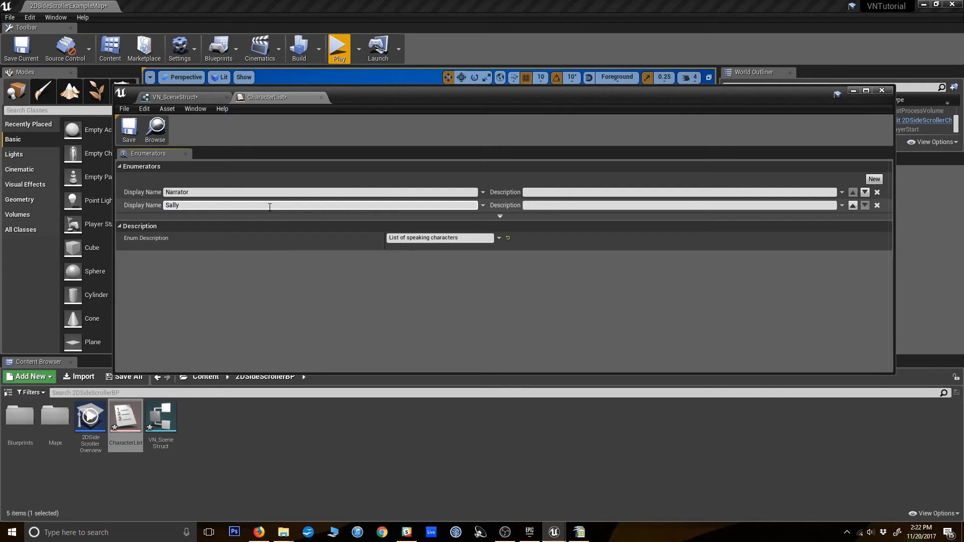
left_click(467, 284)
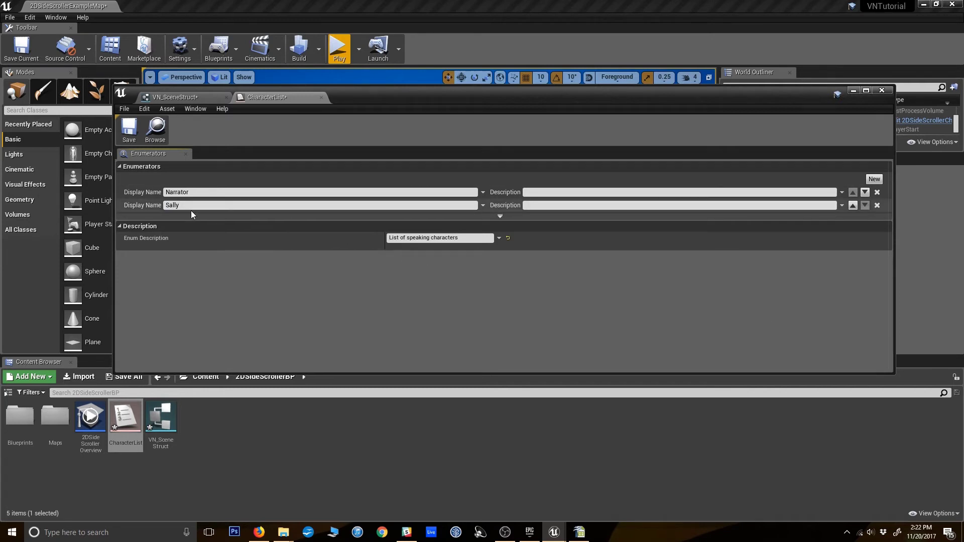
key("ctrl+s")
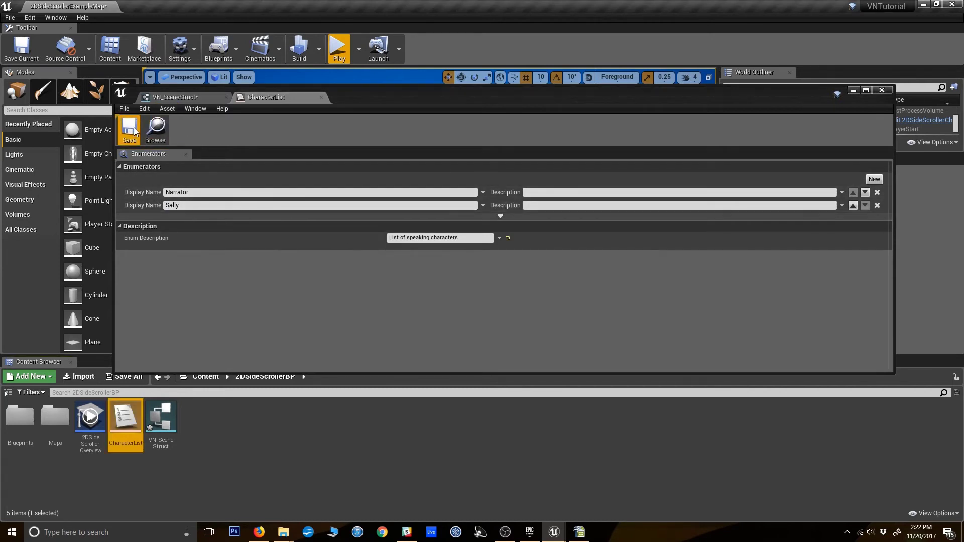
Step: Set MemberVar_0's type to the Character List enum
left_click(180, 96)
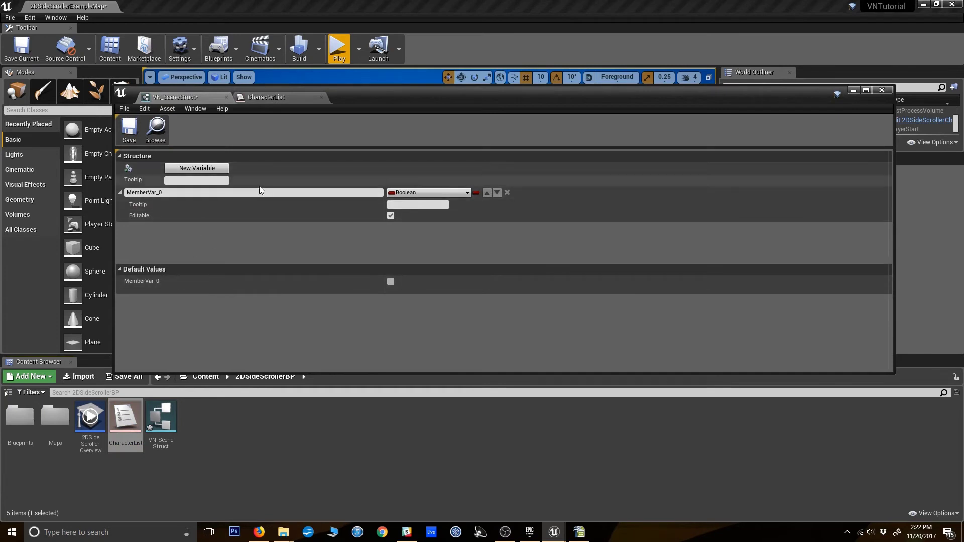
left_click(415, 193)
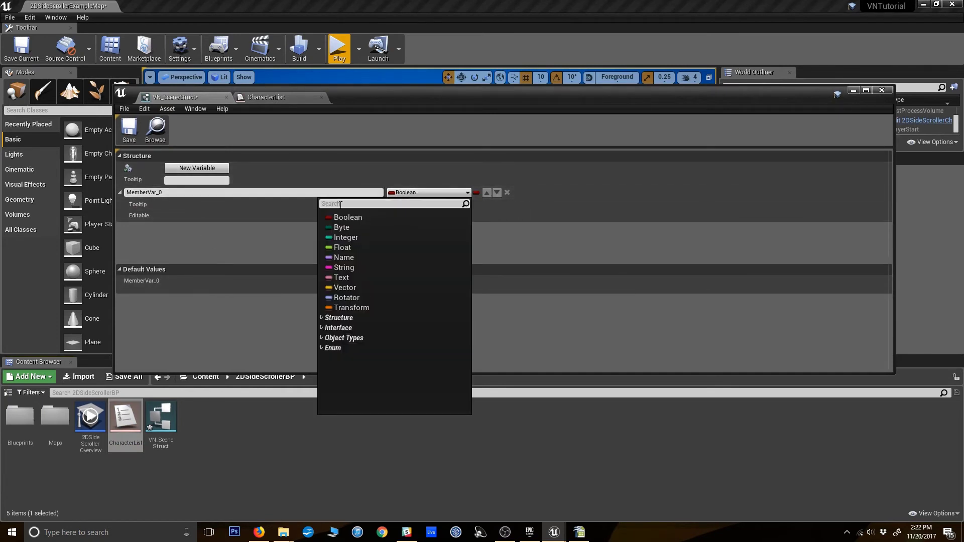
left_click(321, 348)
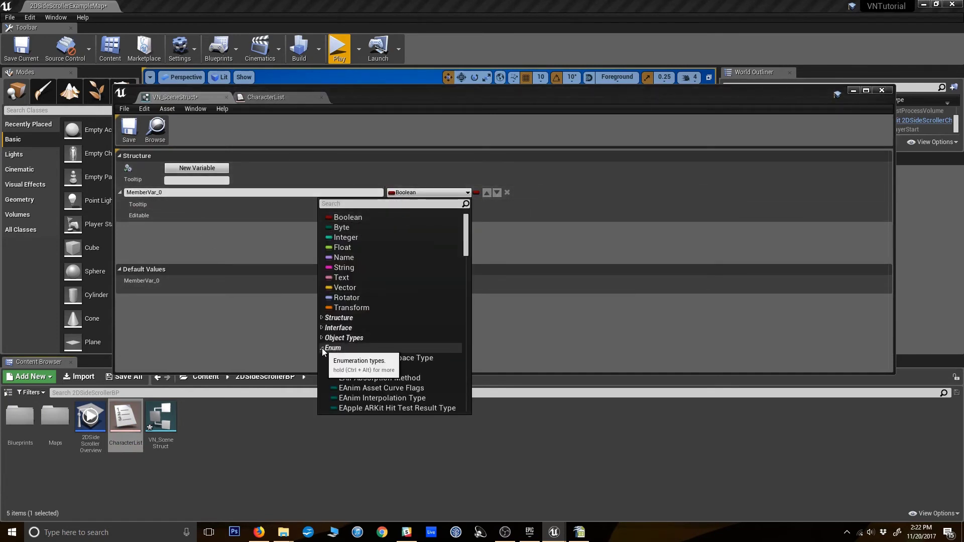
scroll(421, 358, "down", 3)
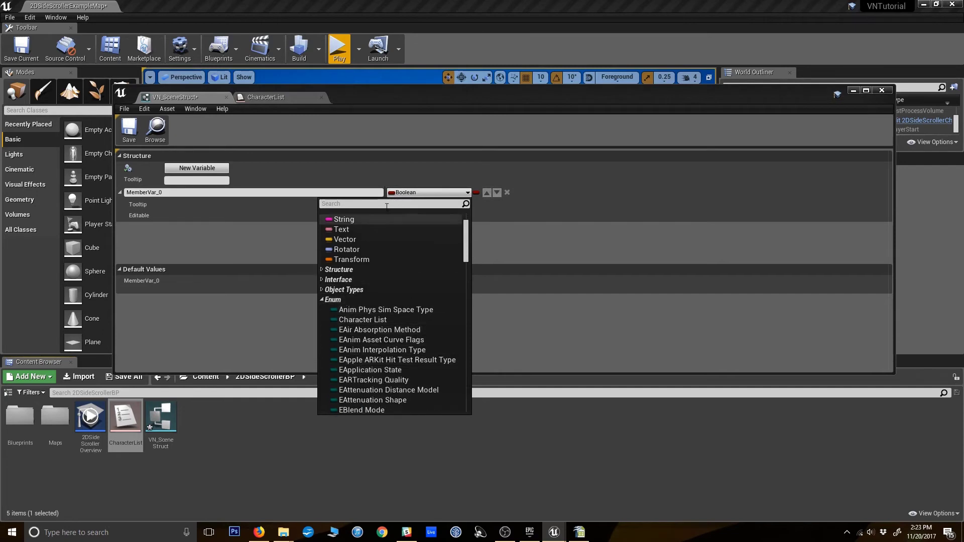
left_click(353, 320)
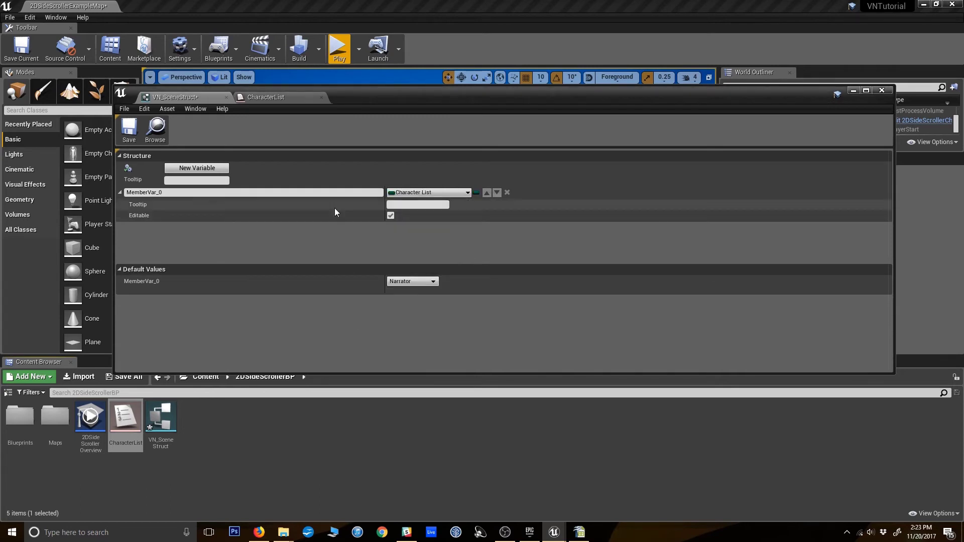
Step: Rename the member to Speaker and keep Narrator as its default value
double_click(172, 195)
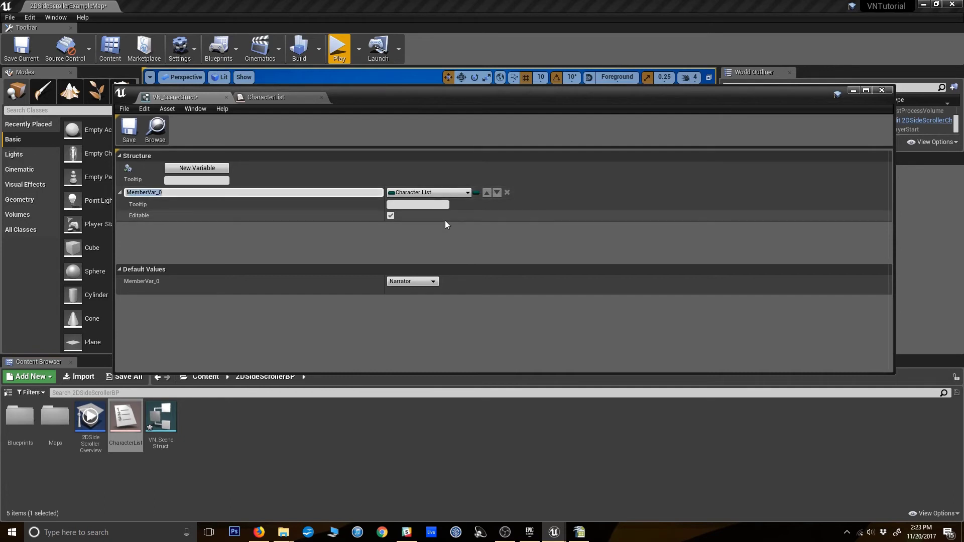
type("Speaker")
key("Return")
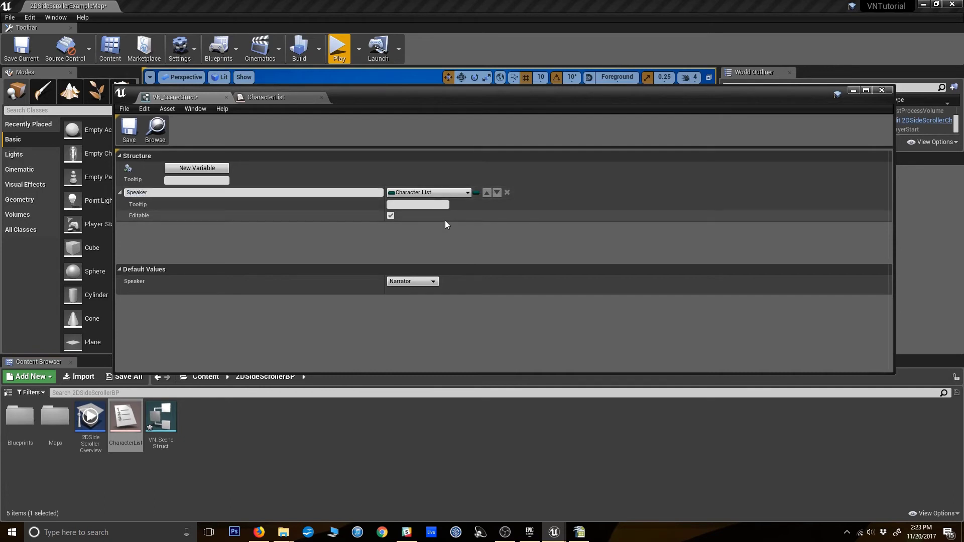
left_click(414, 285)
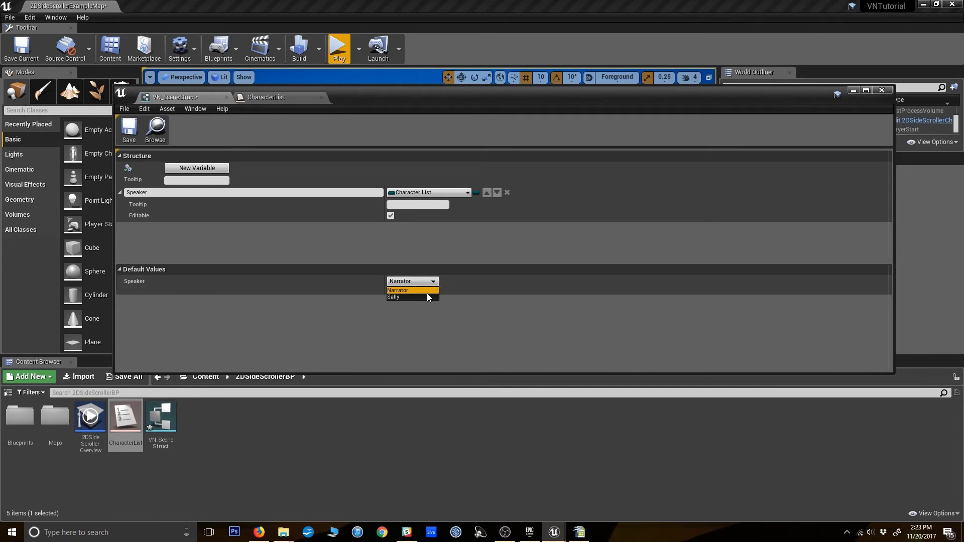
left_click(426, 291)
Step: Add a String member named Text, save the struct, and glance at the Scene1 sheet
left_click(186, 170)
left_click(402, 227)
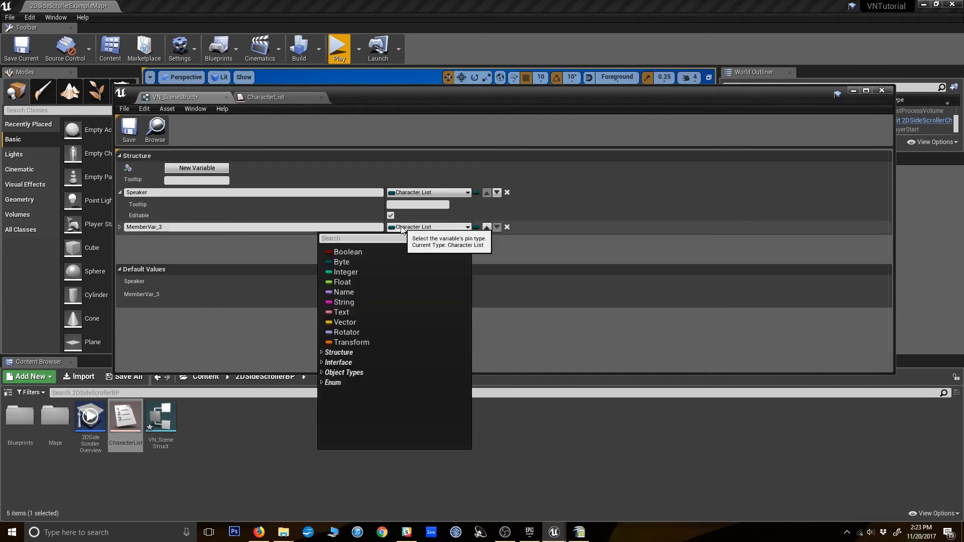
left_click(350, 303)
left_click(176, 227)
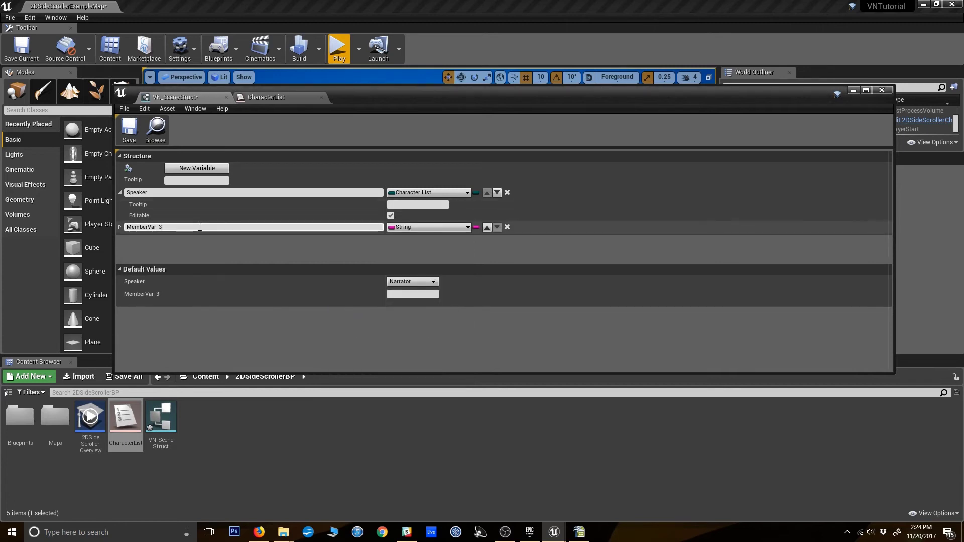
double_click(177, 227)
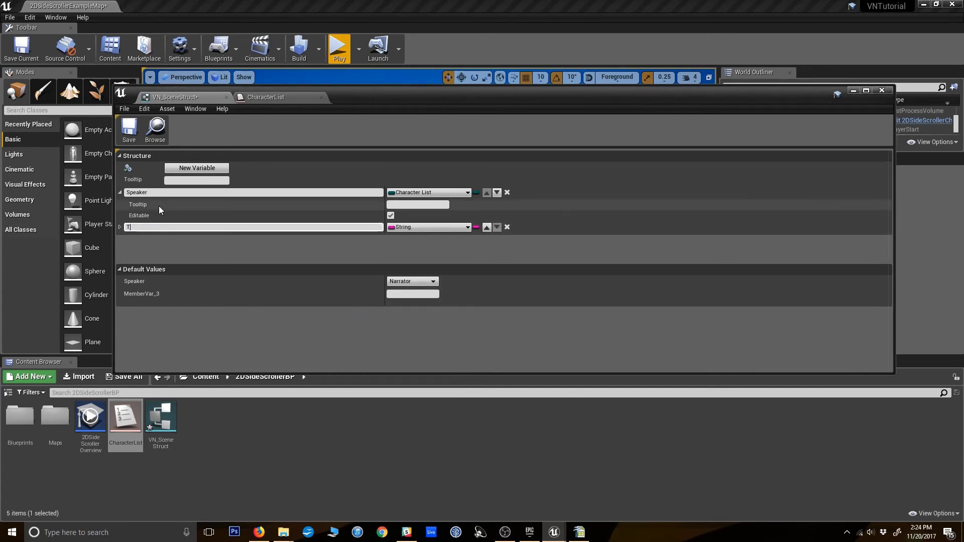
key("Return")
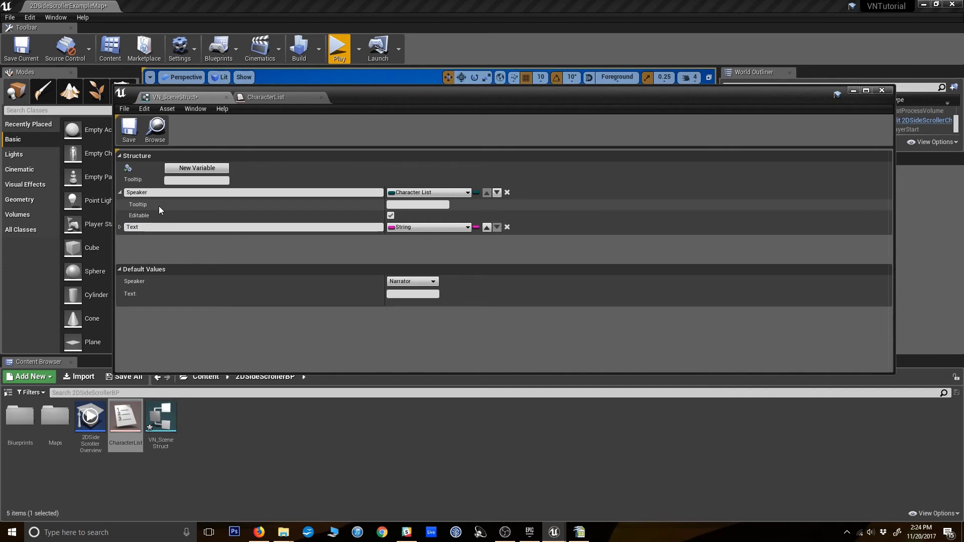
left_click(129, 129)
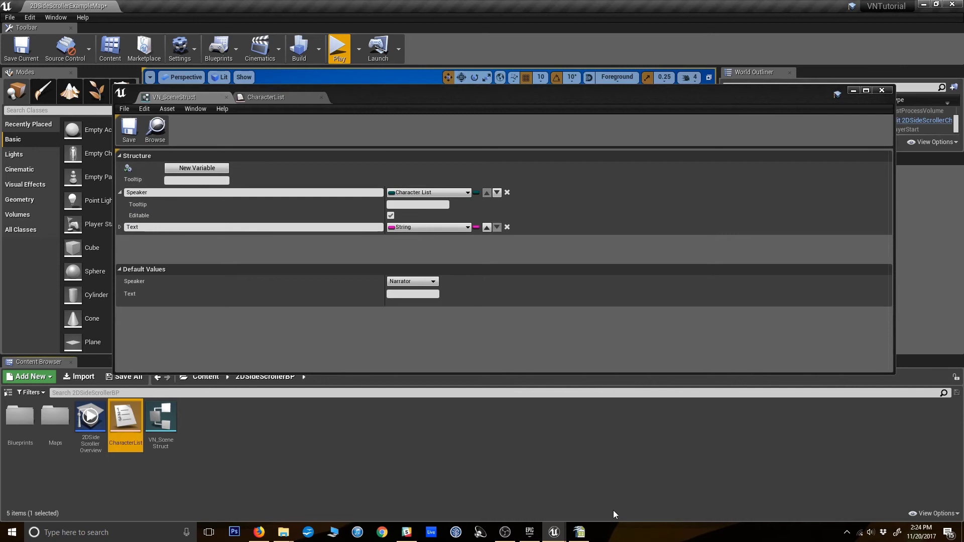
left_click(581, 534)
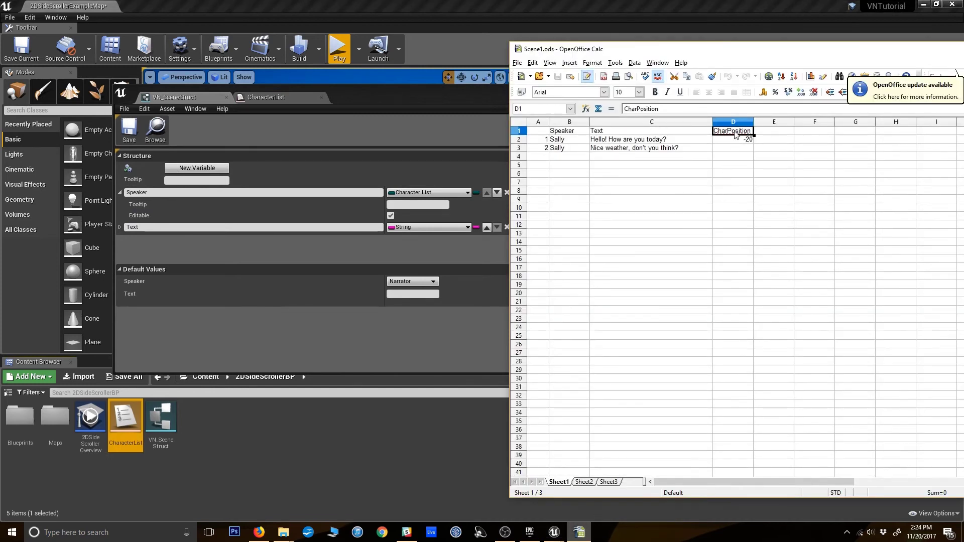
Step: Delete the 'CharPosition' text mistakenly entered in the structure's tooltip box
left_click(582, 533)
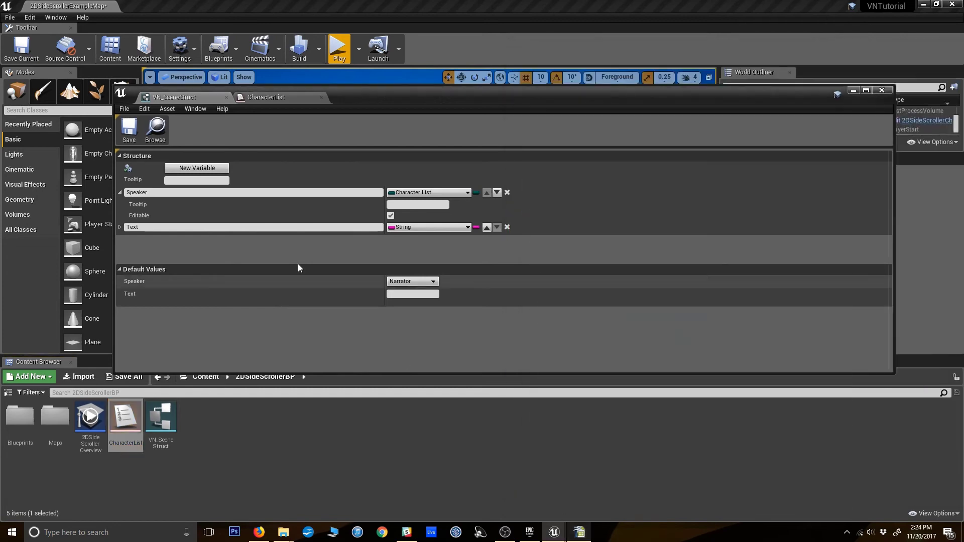
type("Ch")
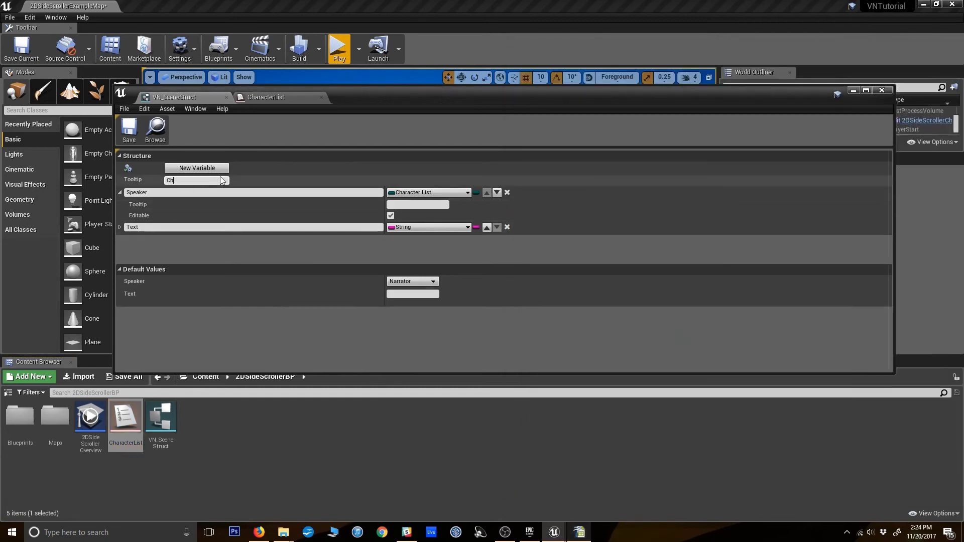
type("arPosition")
key("Return")
left_click_drag(203, 180, 158, 173)
key("BackSpace")
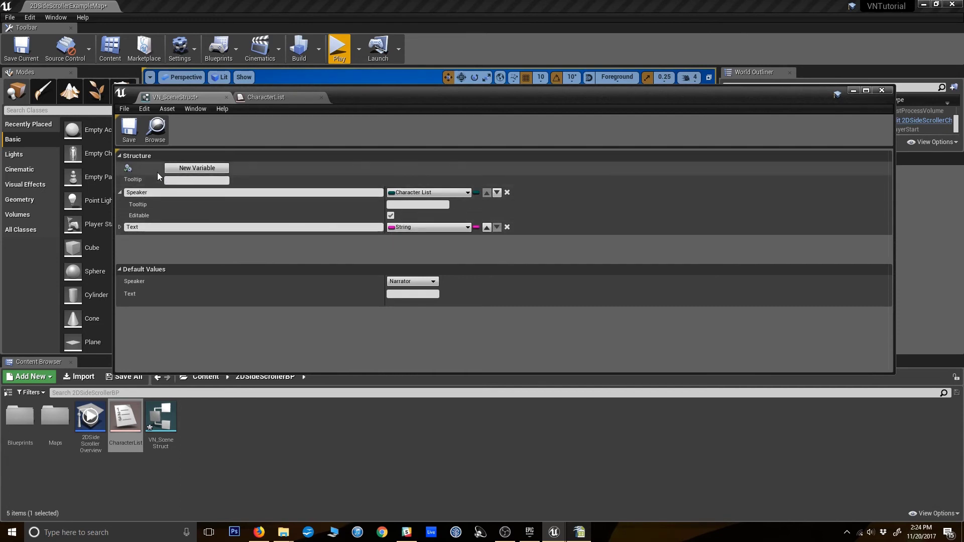
Step: Add an Integer member named CharPosition and save the struct
left_click(186, 169)
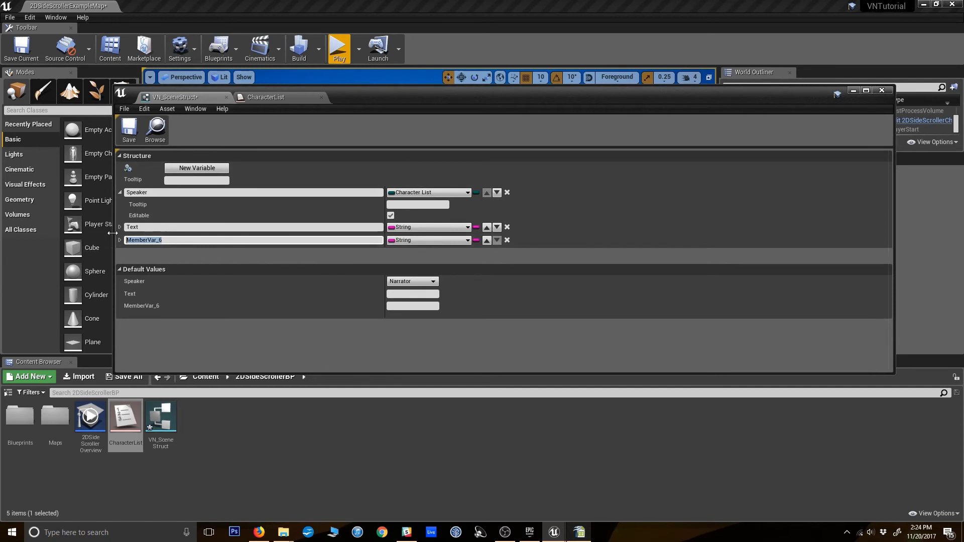
type("CharPosition")
key("Return")
left_click(438, 243)
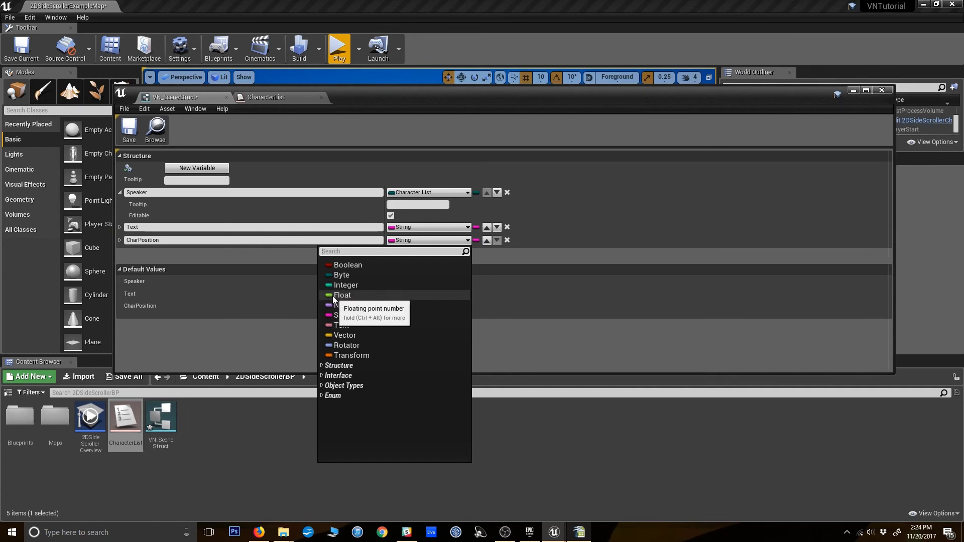
left_click(354, 285)
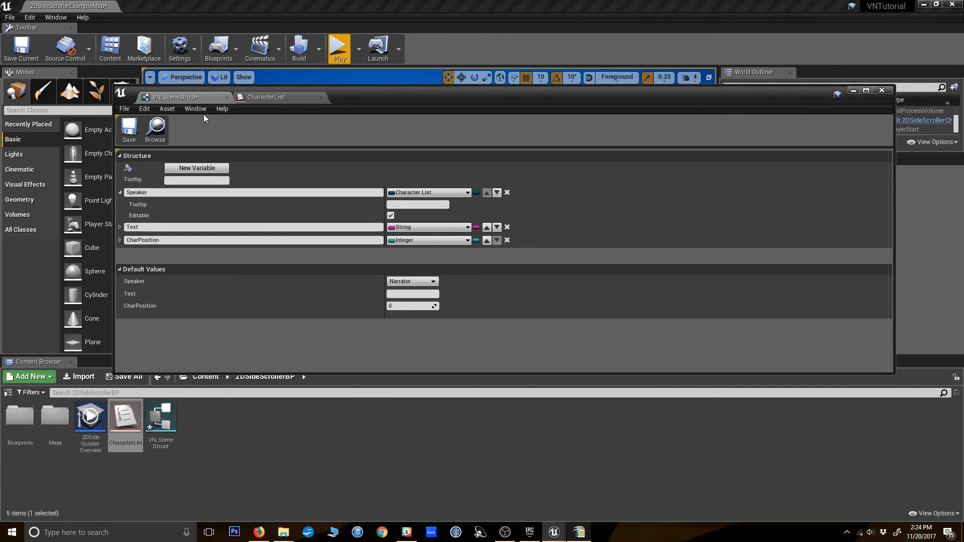
left_click(129, 130)
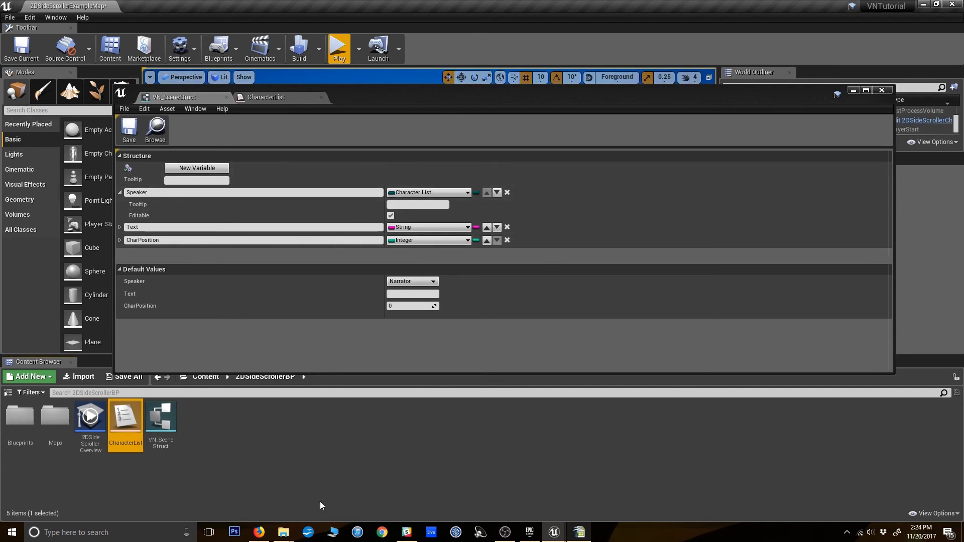
Step: Drag Scene1.csv from the TutorialArtwork folder into the 2DSideScrollerBP Content Browser
mouse_move(291, 536)
left_click(363, 491)
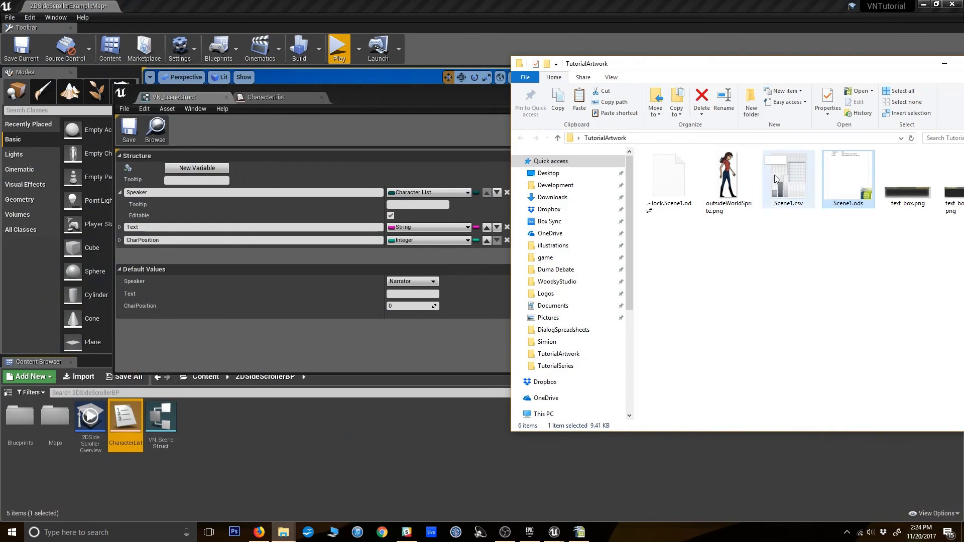
left_click(804, 187)
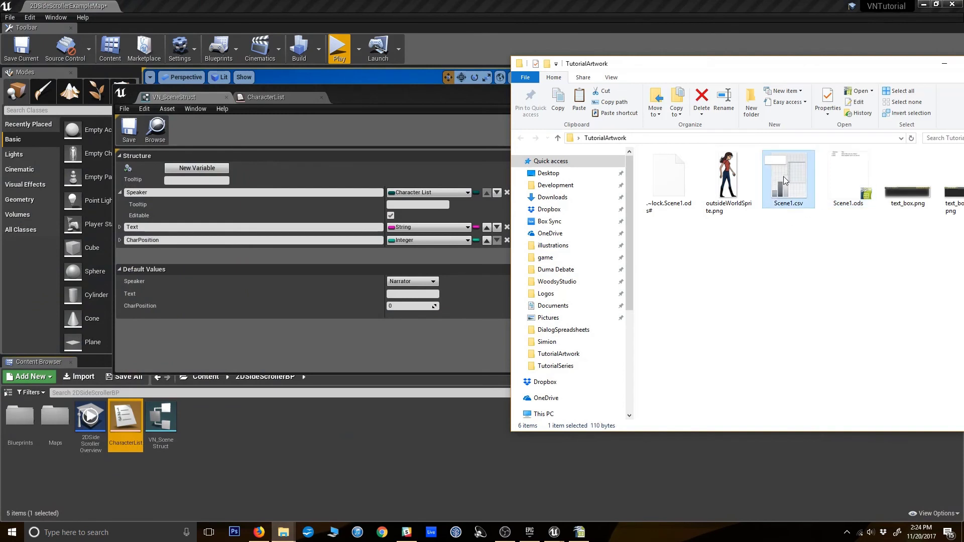
left_click_drag(783, 176, 223, 473)
left_click_drag(653, 63, 634, 60)
left_click_drag(759, 190, 203, 448)
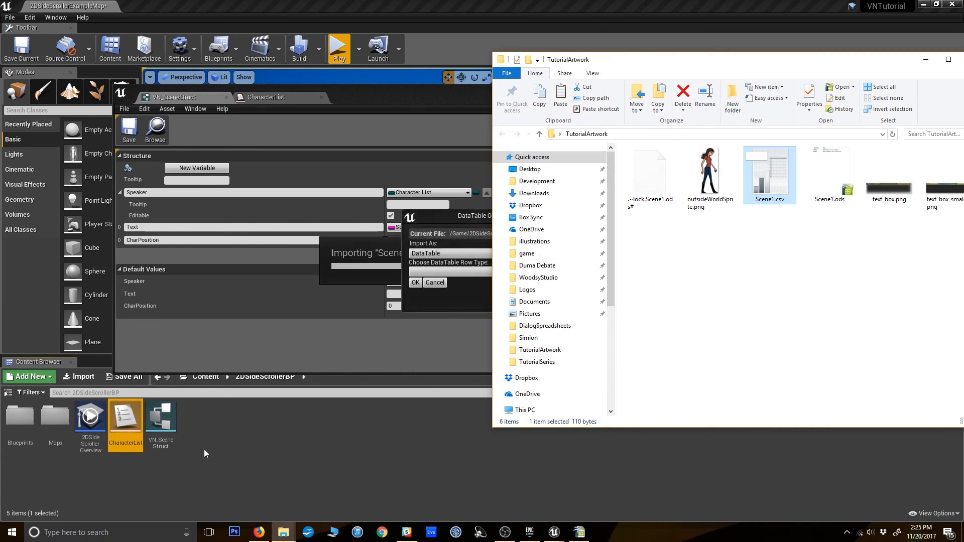
Step: Choose VN_SceneStruct as the row structure, finish the import, and open the Scene1 table
left_click(442, 170)
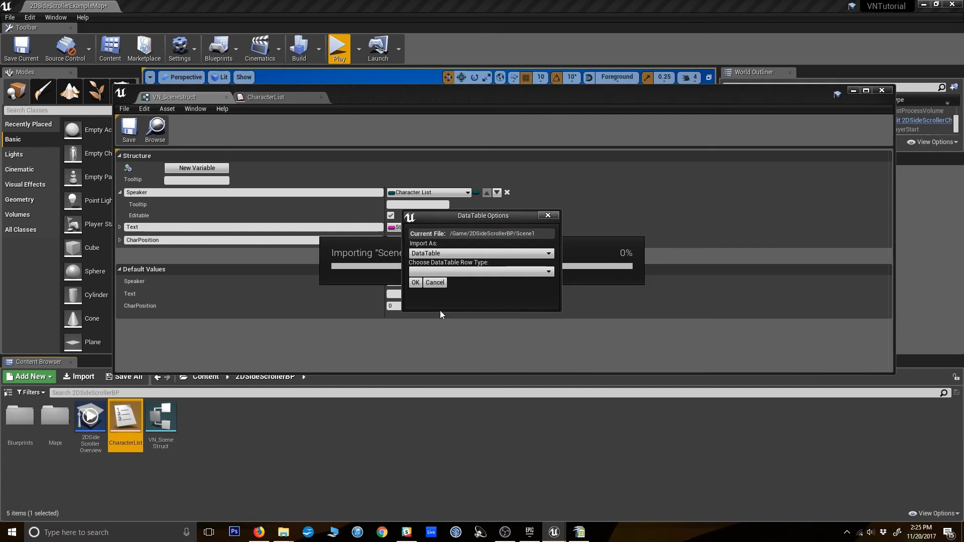
left_click_drag(444, 215, 440, 221)
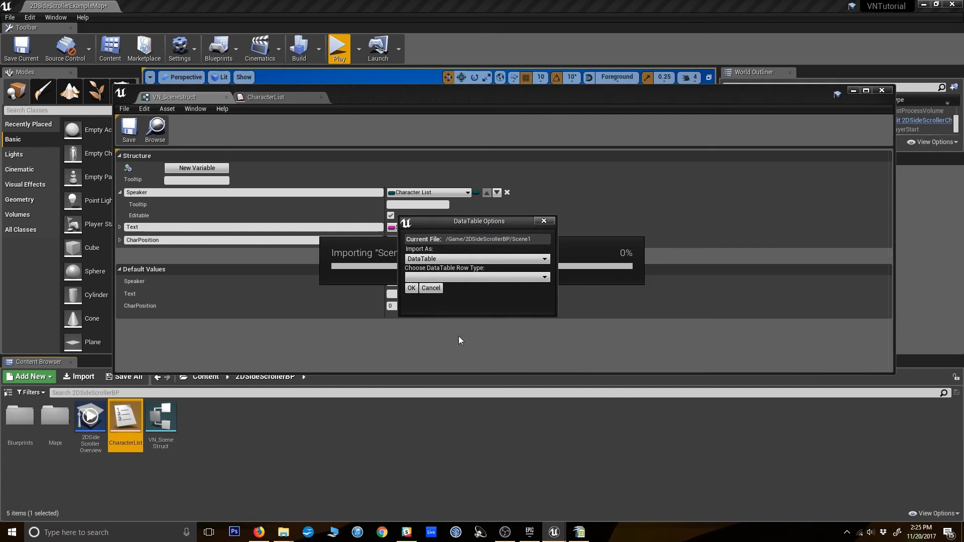
left_click(475, 277)
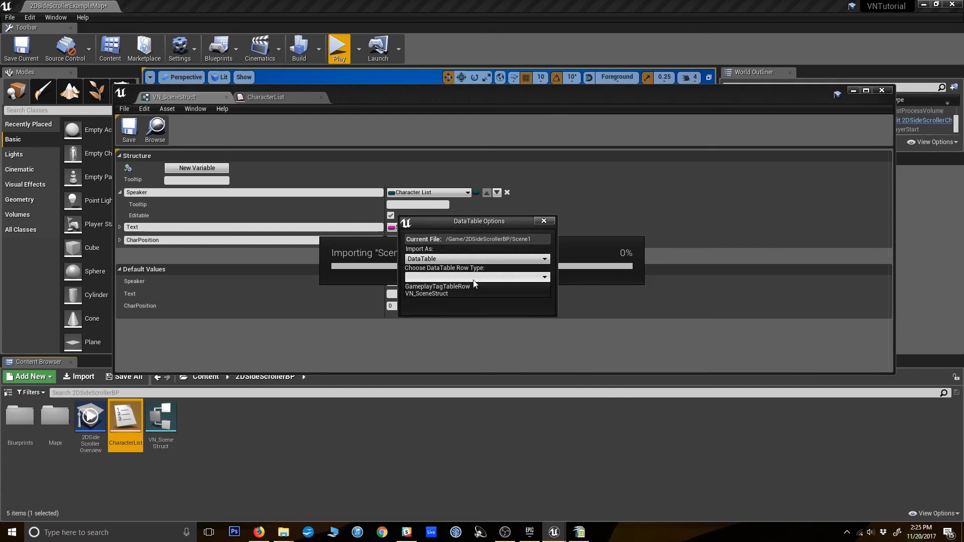
left_click(417, 294)
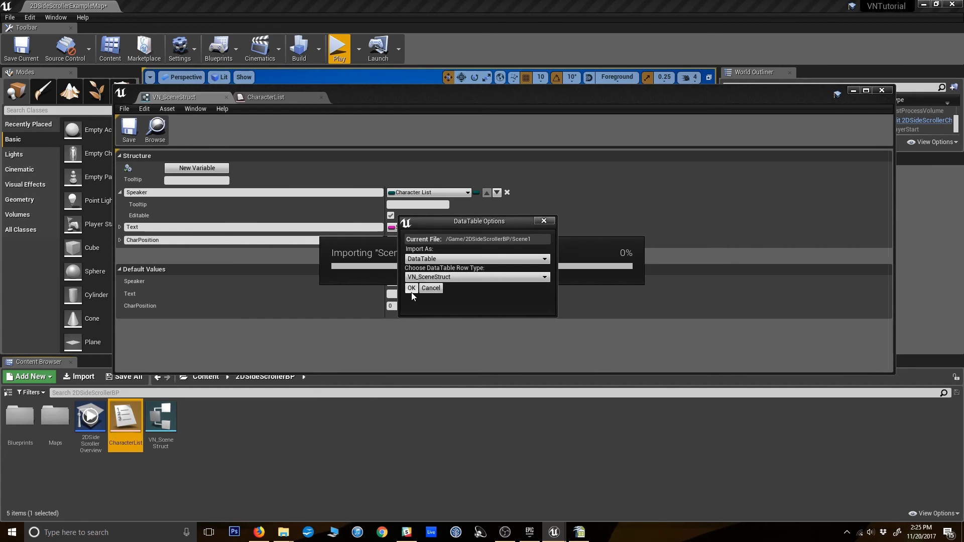
left_click(412, 288)
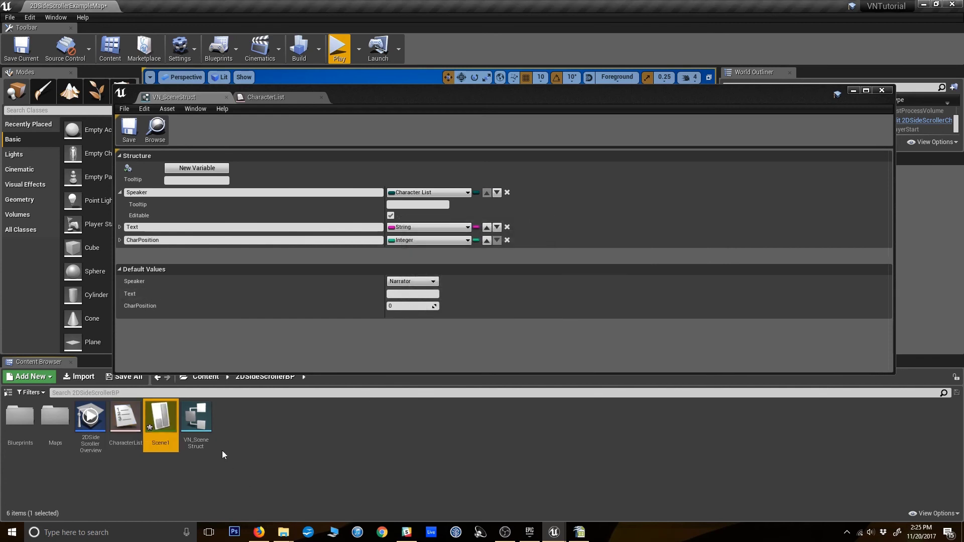
double_click(158, 436)
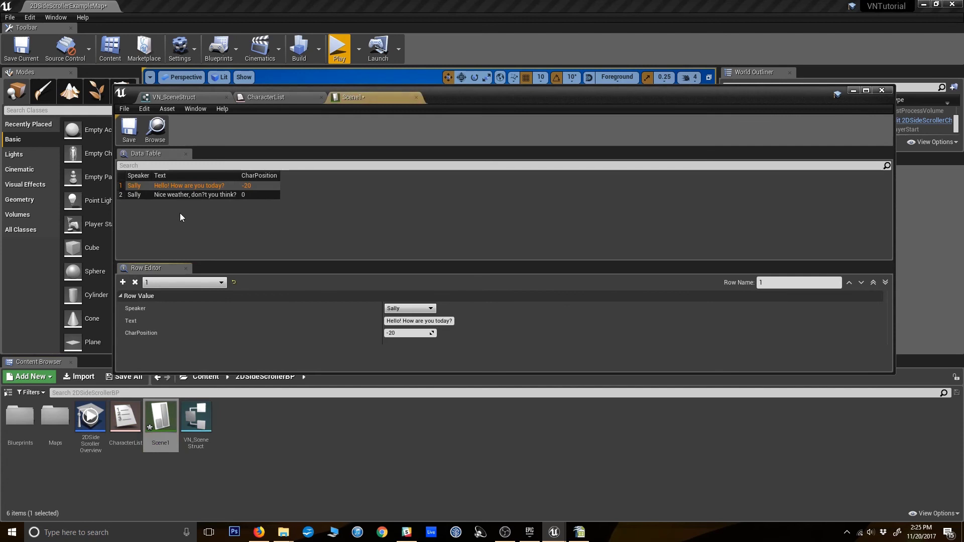
Step: Correct row 2's Text in the Row Editor to "Nice weather, don't you think?" with a proper apostrophe
left_click(122, 194)
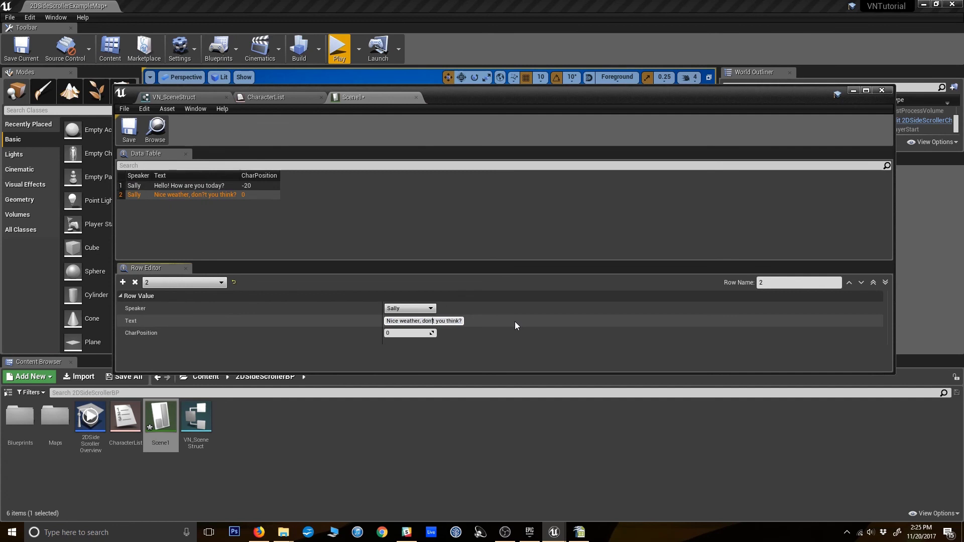
type("Nice weather, don't you think?")
left_click(202, 206)
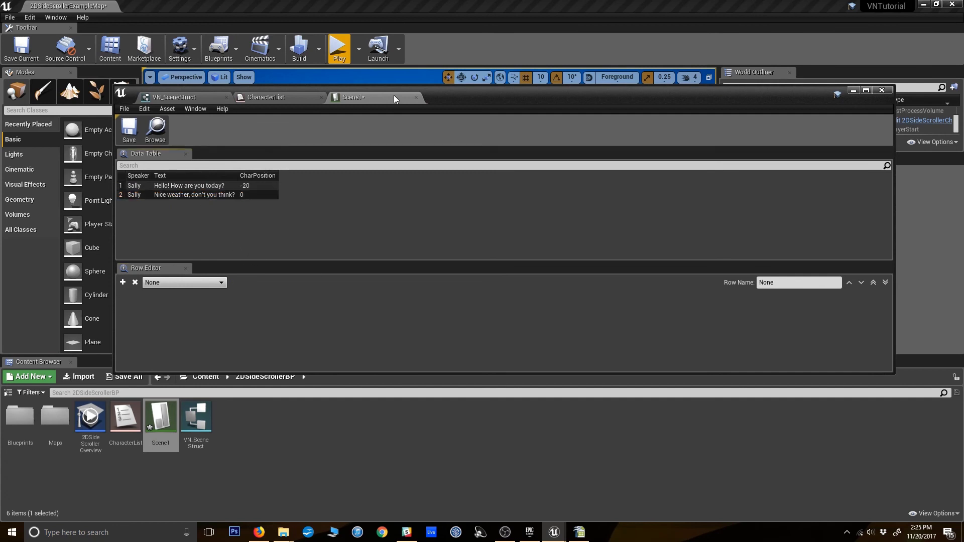
left_click_drag(394, 95, 388, 65)
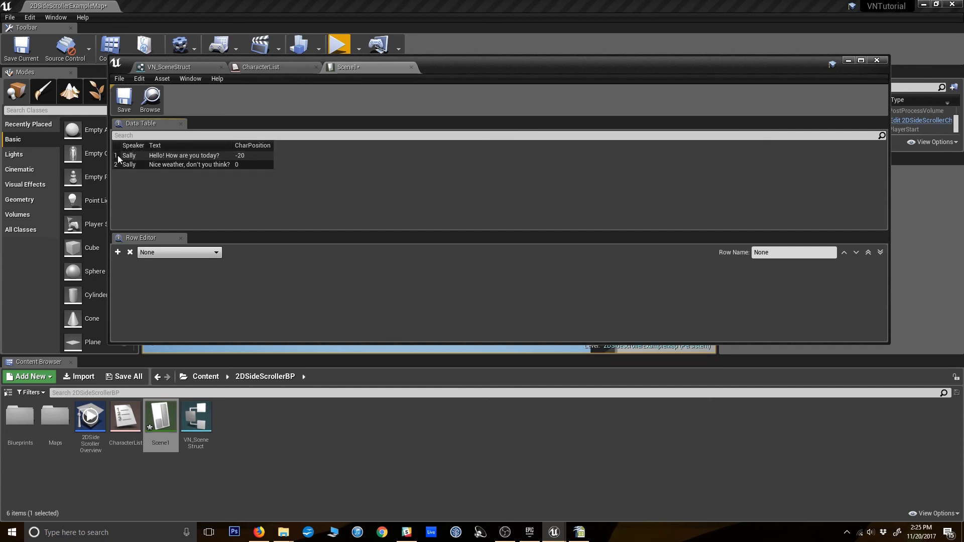
Step: Bring the Scene1 spreadsheet in Calc to the front and close it
left_click(579, 532)
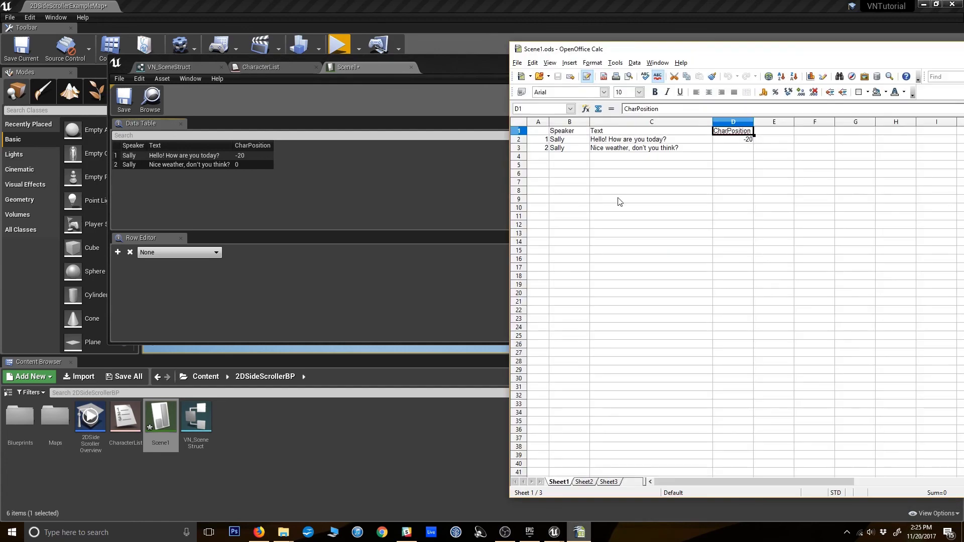
left_click_drag(608, 63, 468, 63)
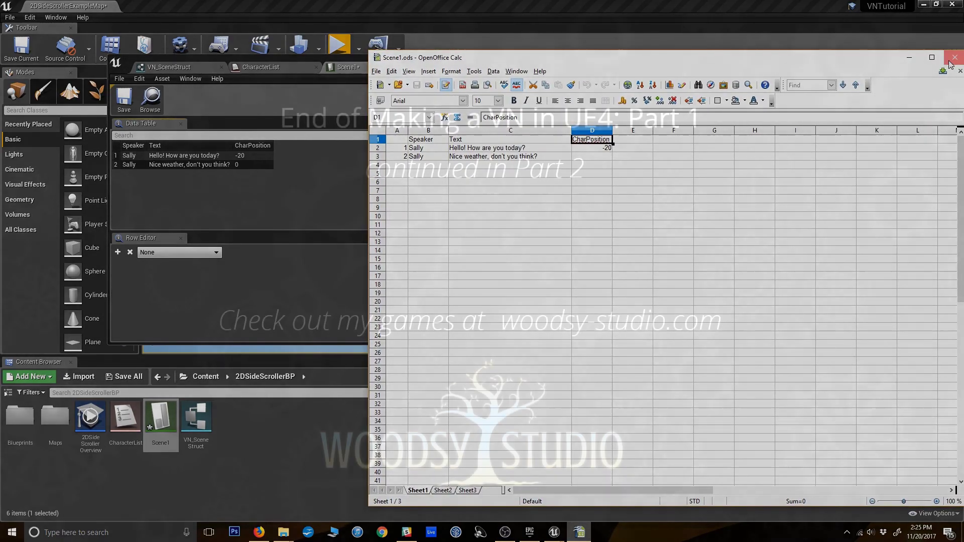
left_click(951, 59)
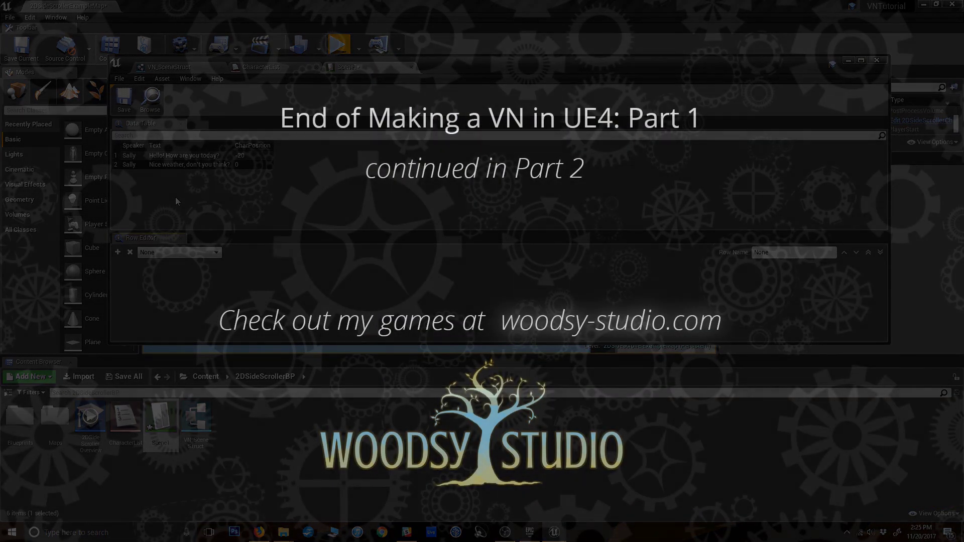